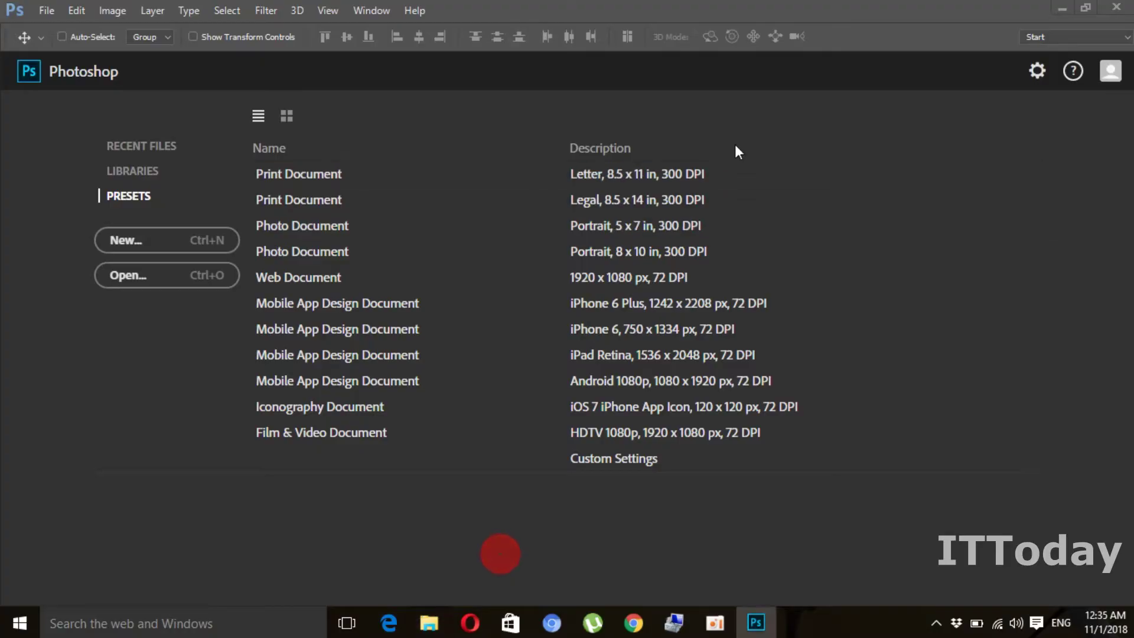
- Open 92ERNZAKYI.jpg from the Test folder in Photoshop and zoom in on it
mouse_move(427, 624)
click(519, 565)
mouse_move(723, 134)
mouse_down()
mouse_move(726, 467)
mouse_move(704, 332)
mouse_up()
key(ctrl+plus)
key(ctrl+plus)
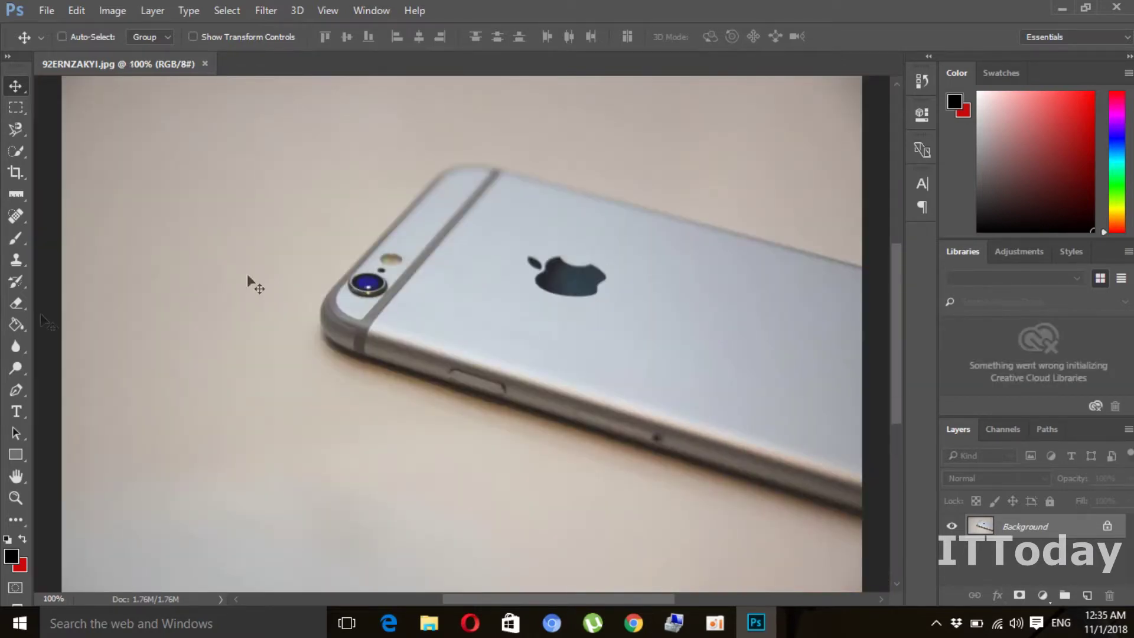
- Select the Spot Healing Brush and paint the Apple logo off the phone's back
click(18, 218)
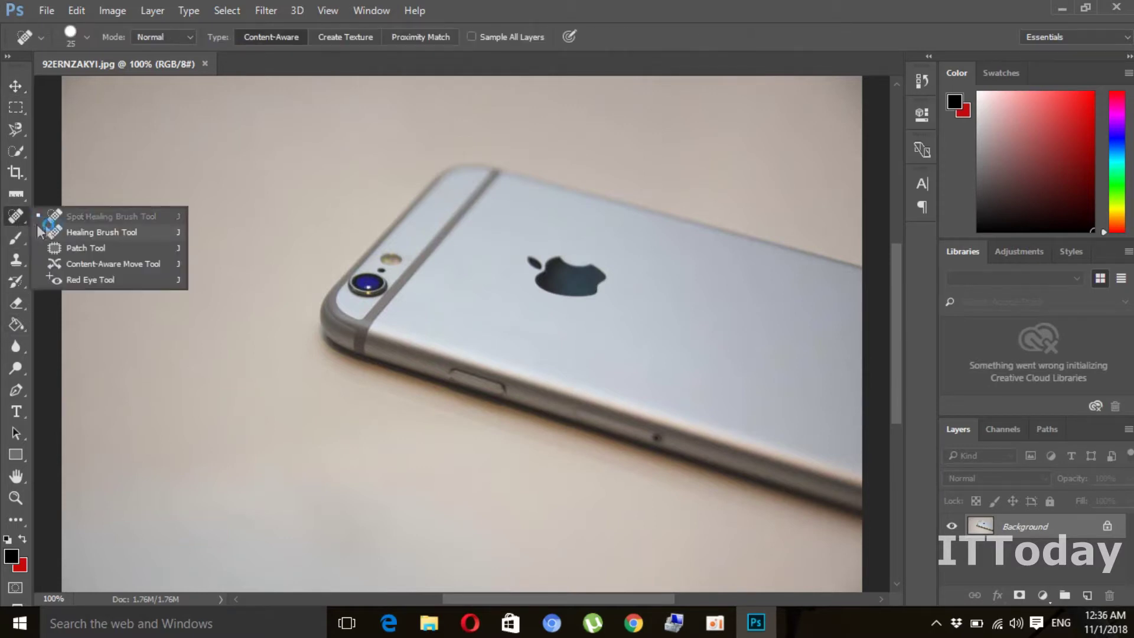
click(72, 217)
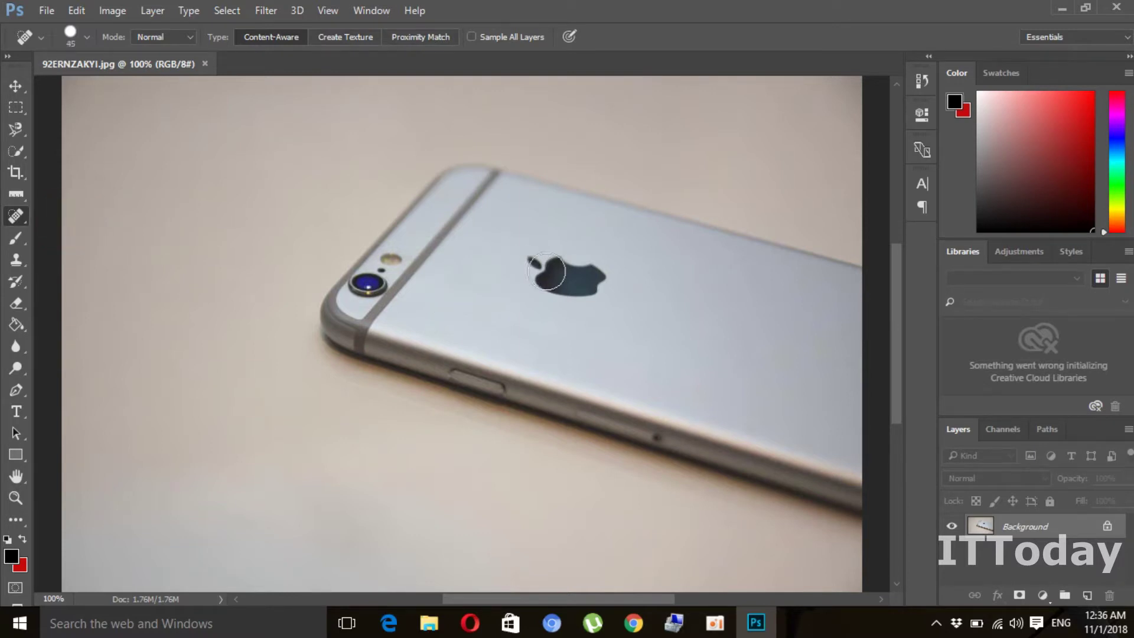
drag(548, 271, 525, 263)
click(543, 290)
click(569, 335)
click(618, 334)
click(562, 288)
click(584, 296)
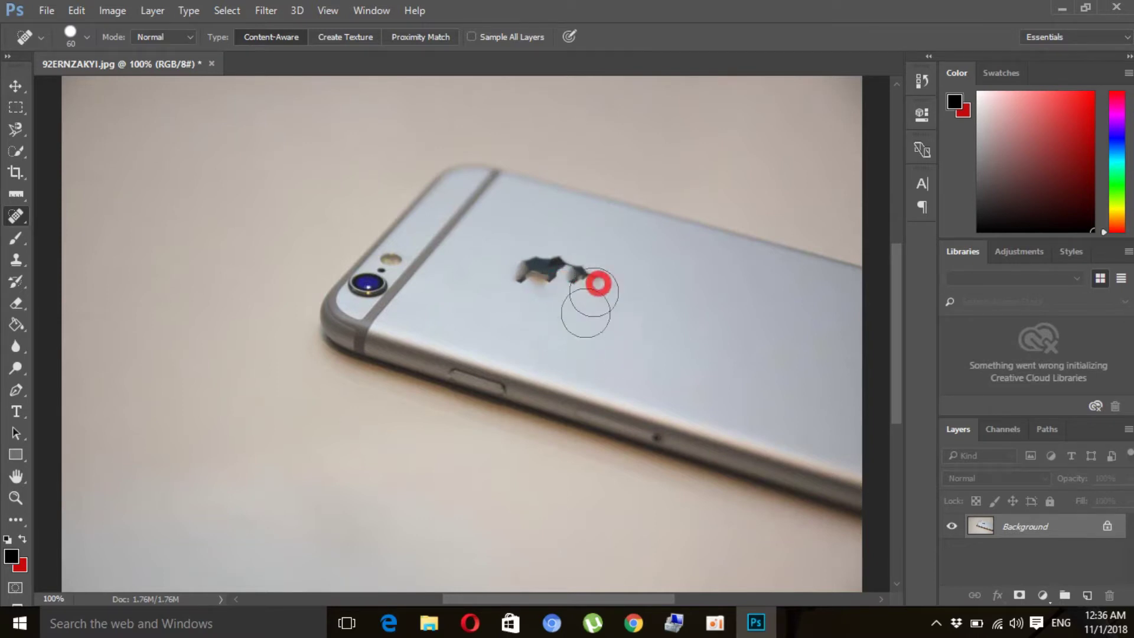
drag(582, 276, 535, 273)
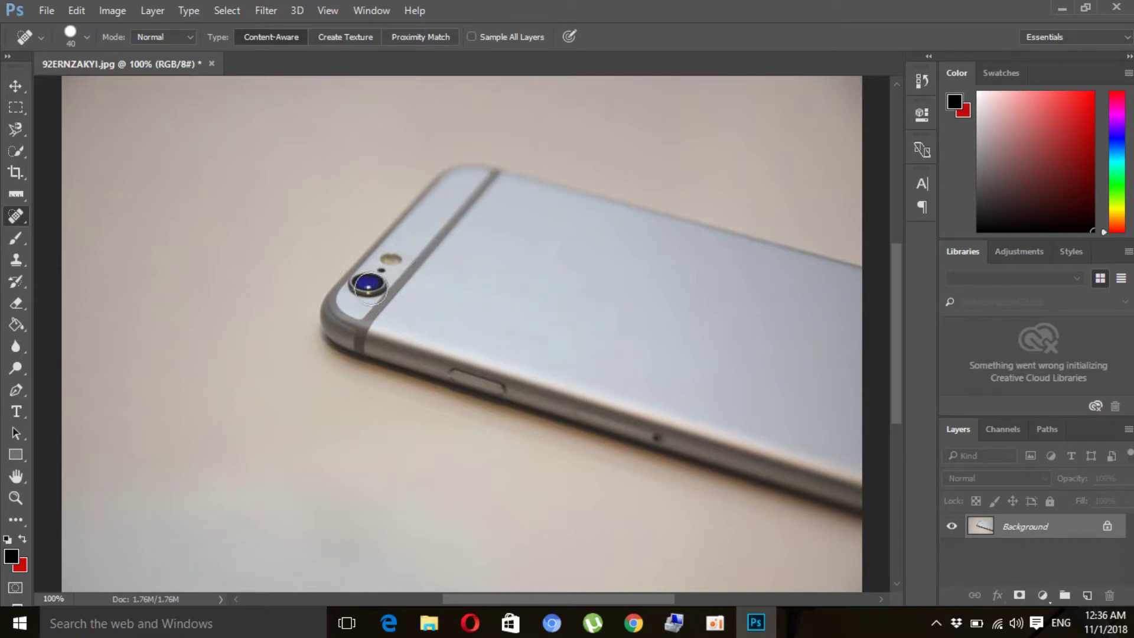
- Paint over the camera lens and flash with the Spot Healing Brush
drag(364, 284, 387, 279)
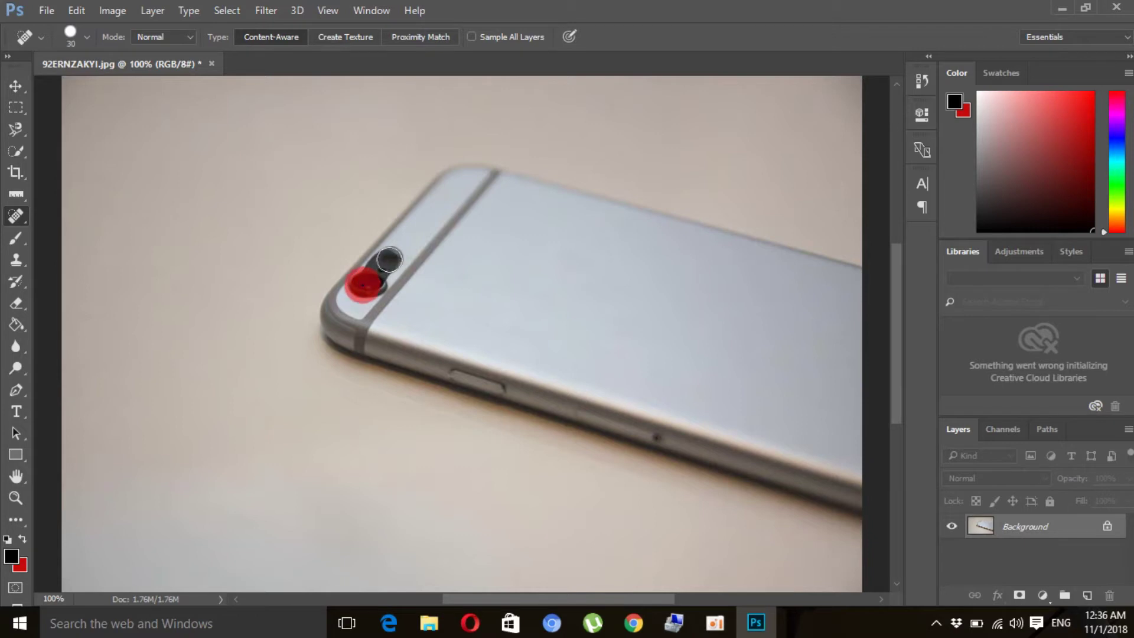
drag(358, 294, 373, 286)
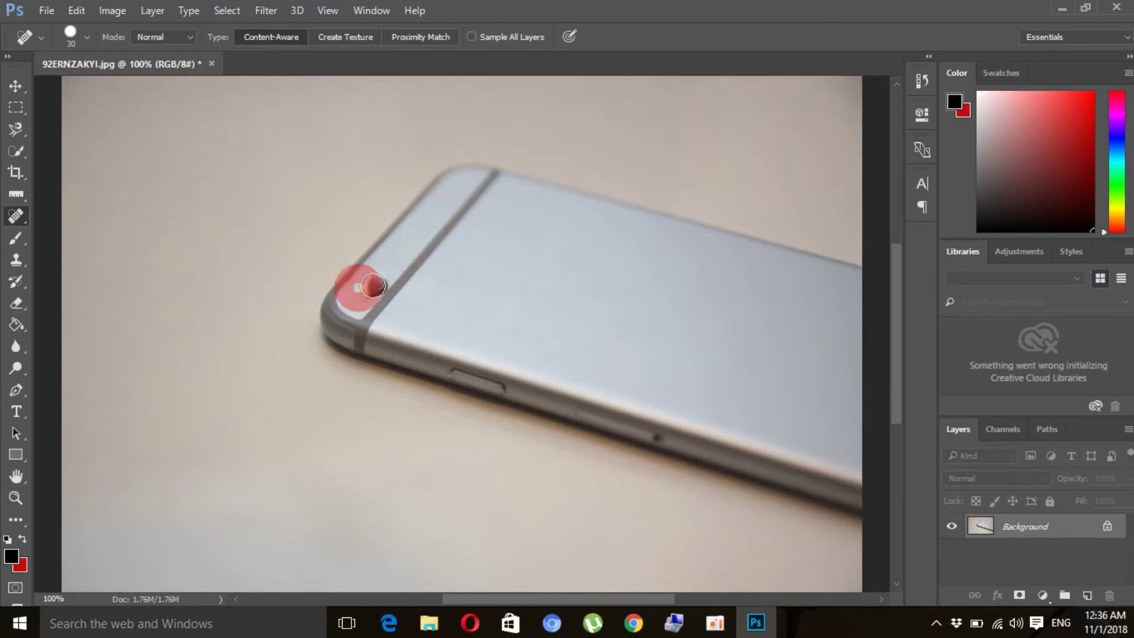
drag(372, 286, 370, 295)
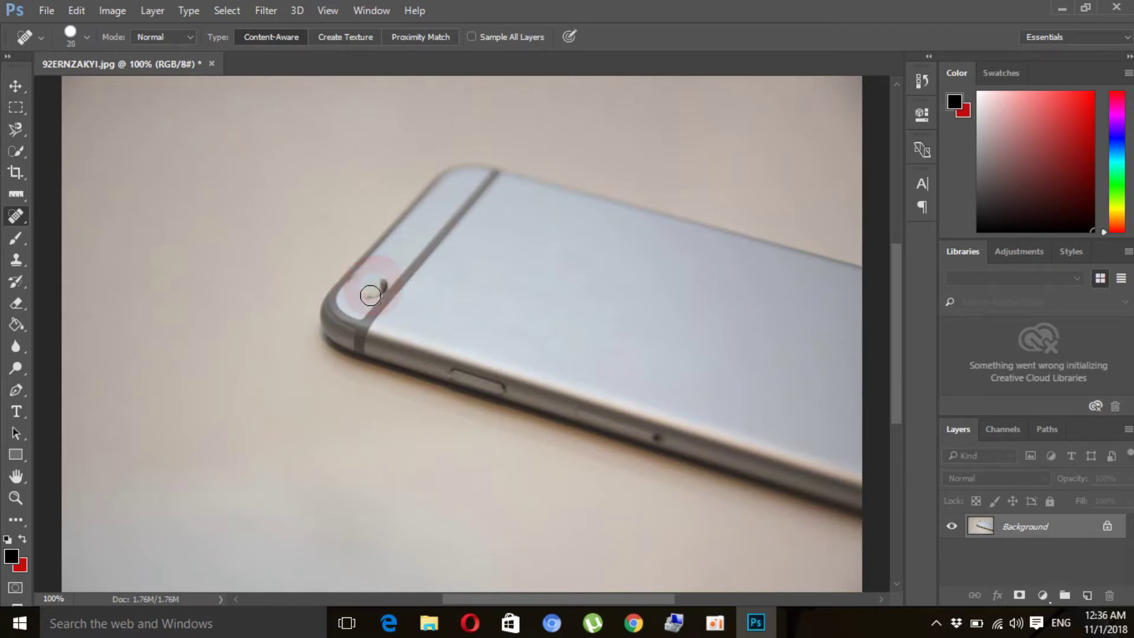
- At 200% zoom, heal the leftover lens remnants and blemishes on the phone's corner
key(ctrl+plus)
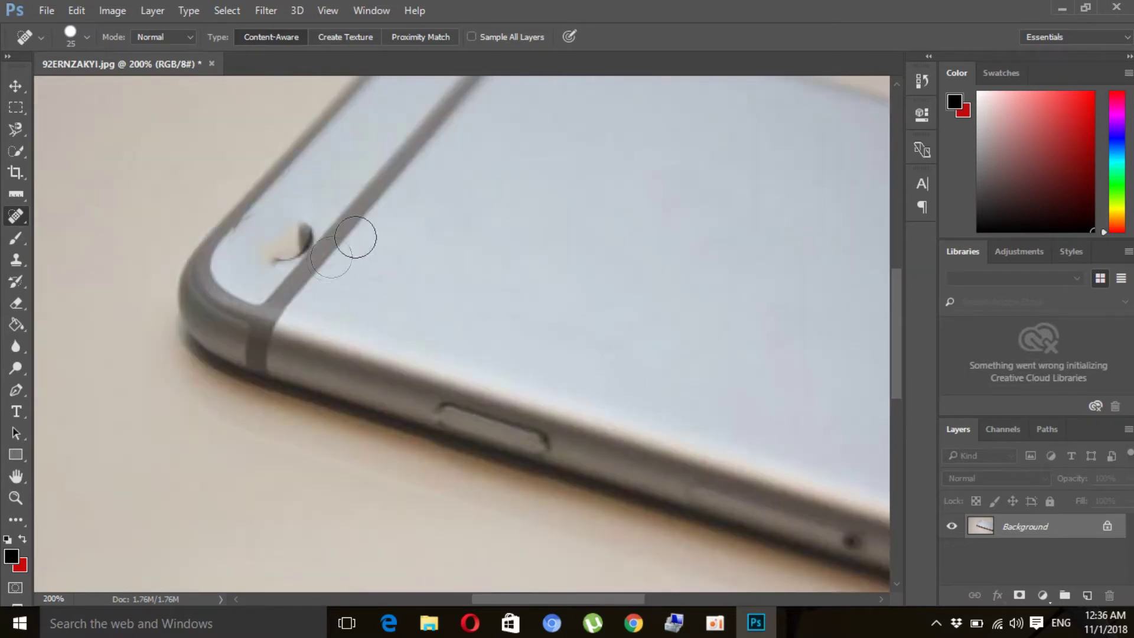
drag(298, 223, 296, 230)
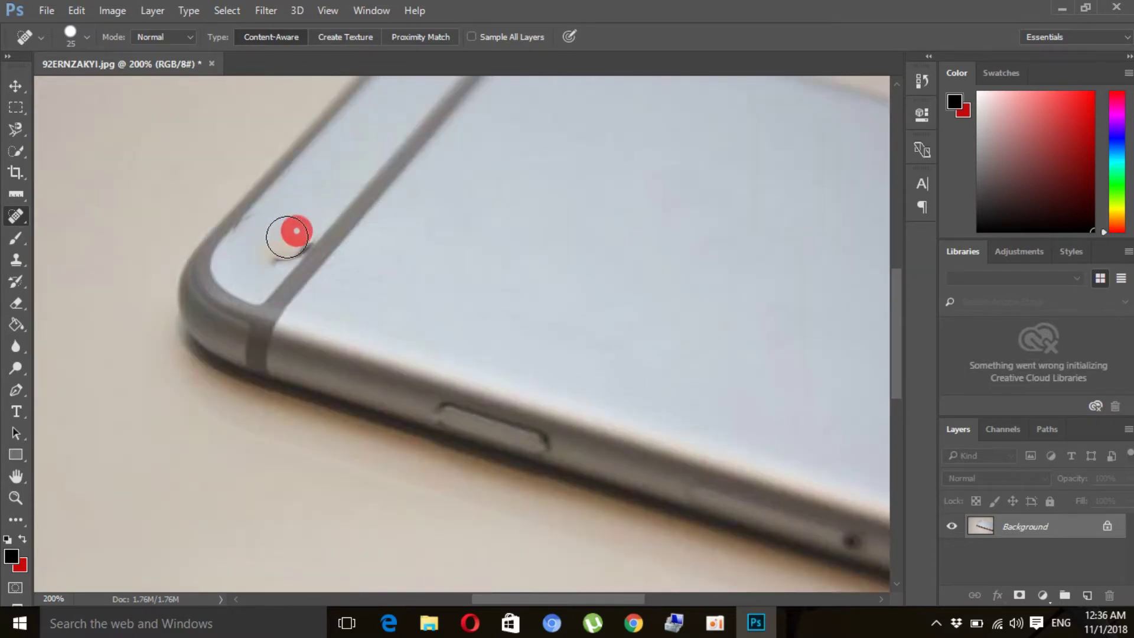
mouse_move(296, 231)
mouse_down()
mouse_move(272, 251)
mouse_move(292, 236)
mouse_up()
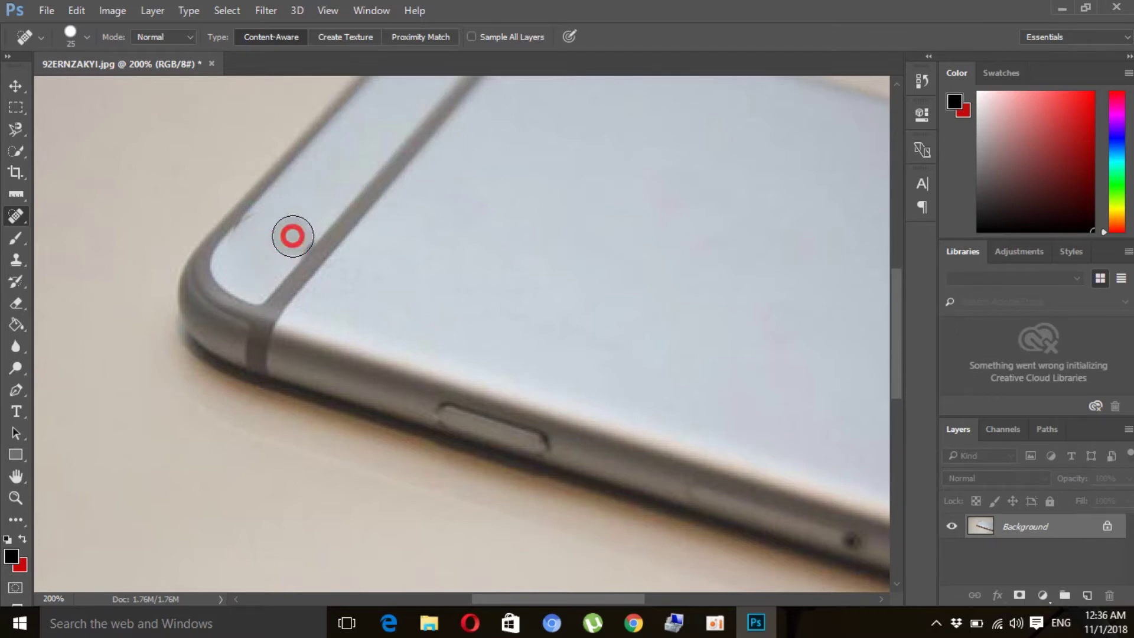
click(296, 233)
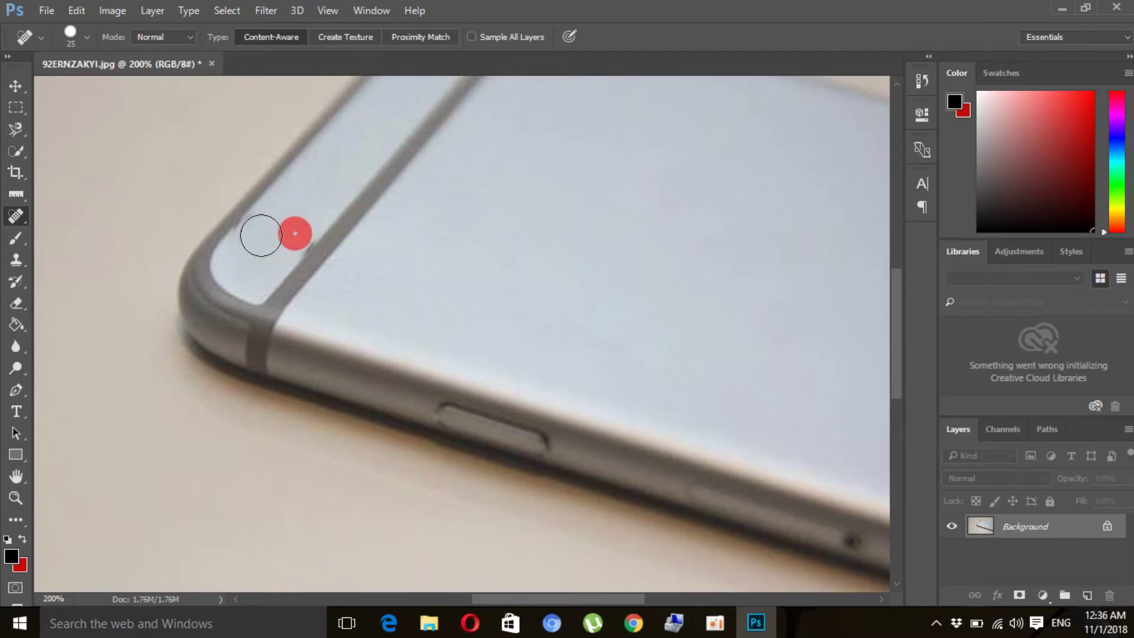
click(258, 232)
click(249, 244)
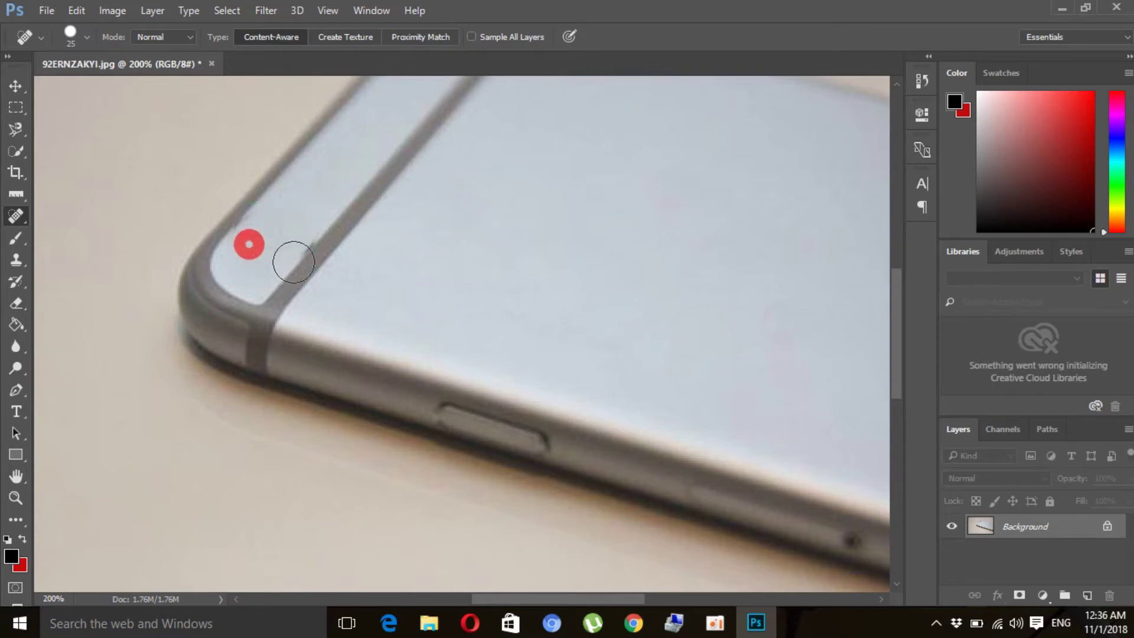
scroll(344, 232, up, 1)
click(247, 278)
click(296, 273)
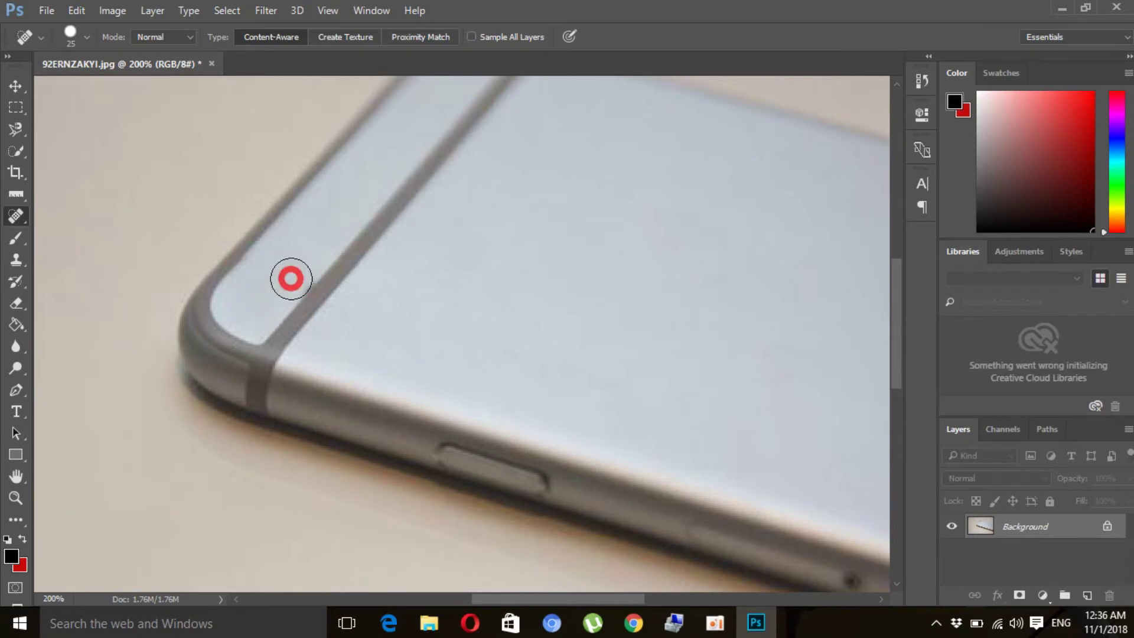
scroll(385, 398, up, 1)
scroll(438, 399, up, 1)
scroll(485, 375, up, 1)
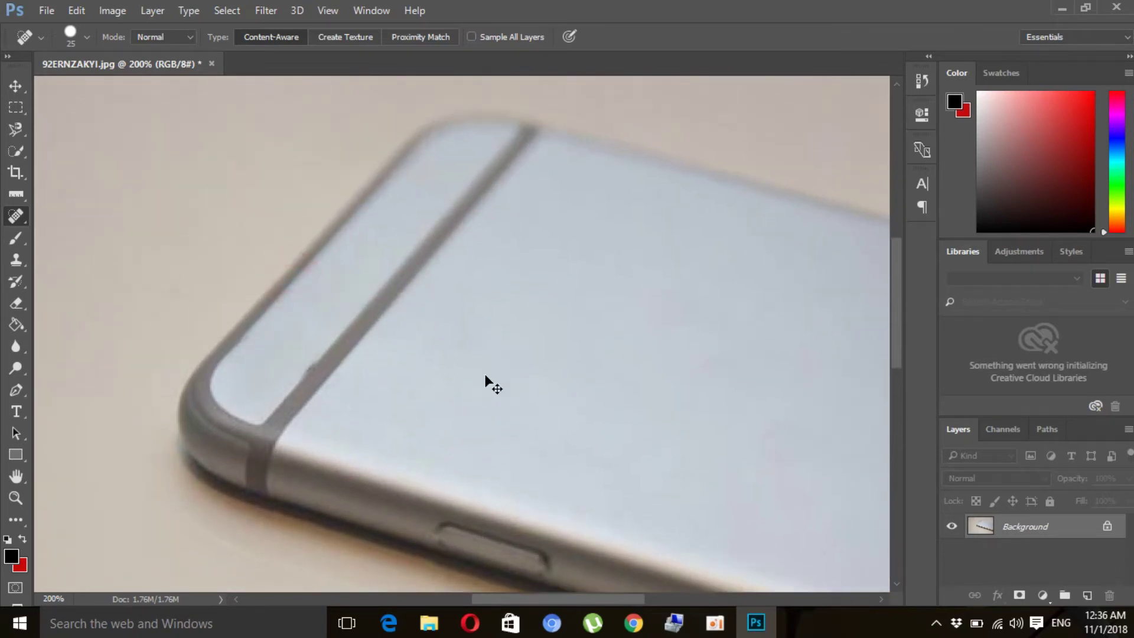
- Back at 100% zoom, heal the grey antenna stripe across the phone's top end
key(ctrl+minus)
key(ctrl+minus)
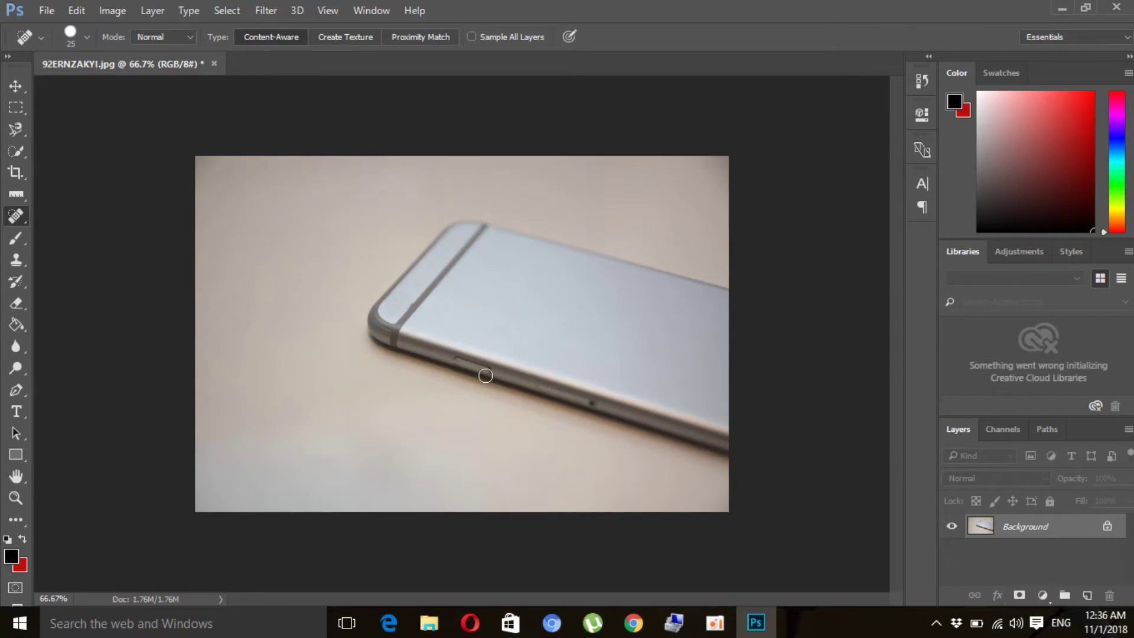
key(ctrl+plus)
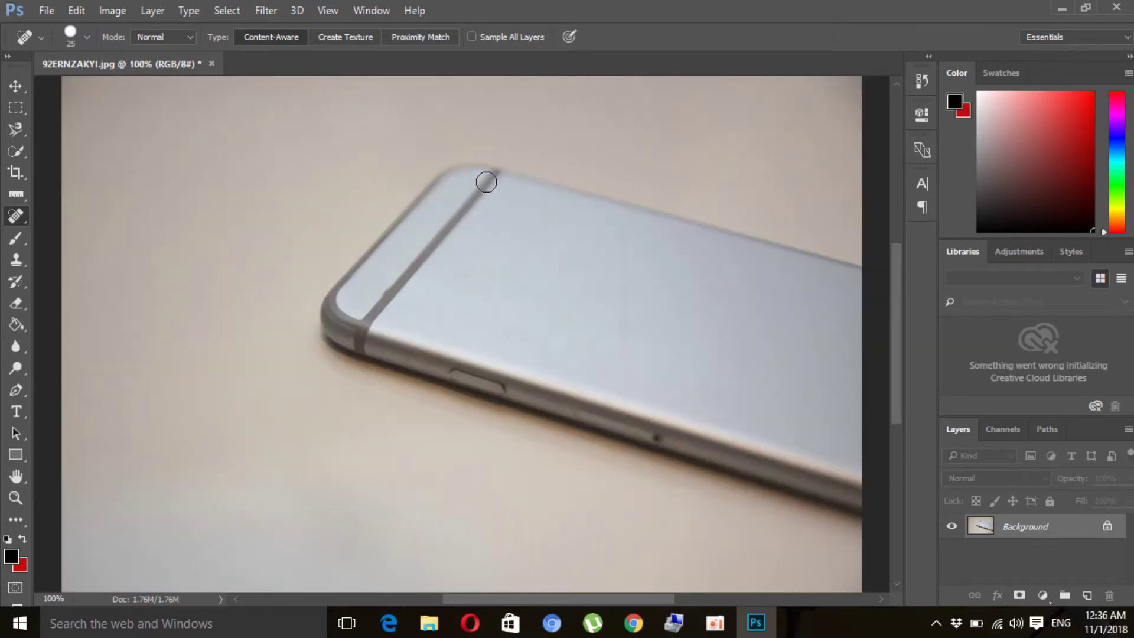
drag(493, 181, 378, 306)
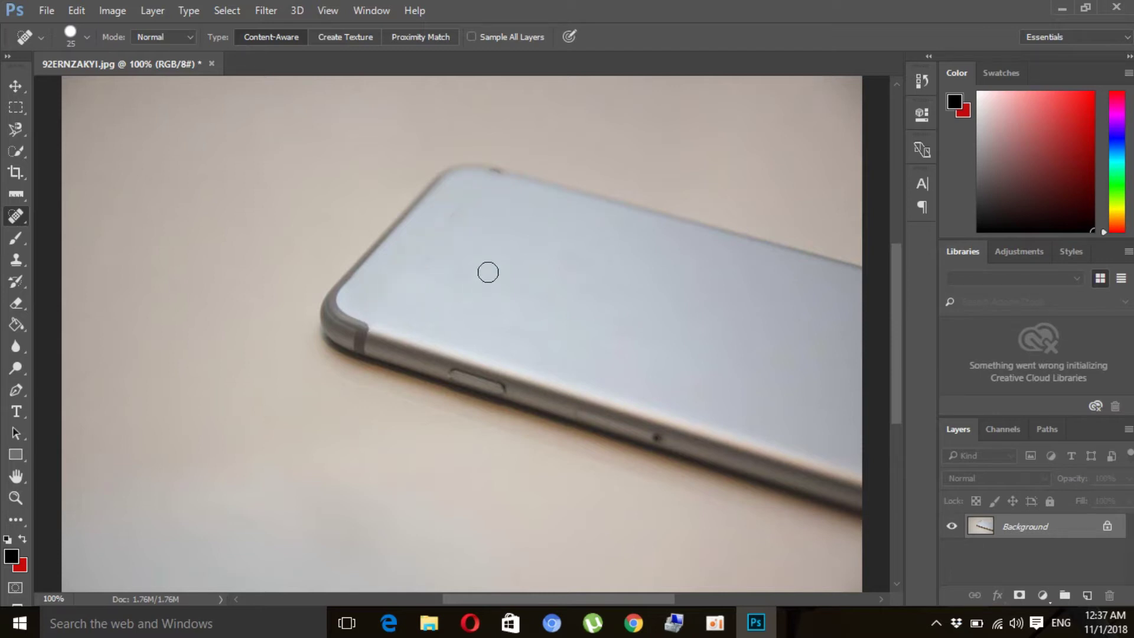
drag(449, 222, 445, 220)
- Dab out the remaining faint spots on the phone back, then select the Move Tool
click(471, 248)
click(611, 318)
drag(600, 278, 528, 307)
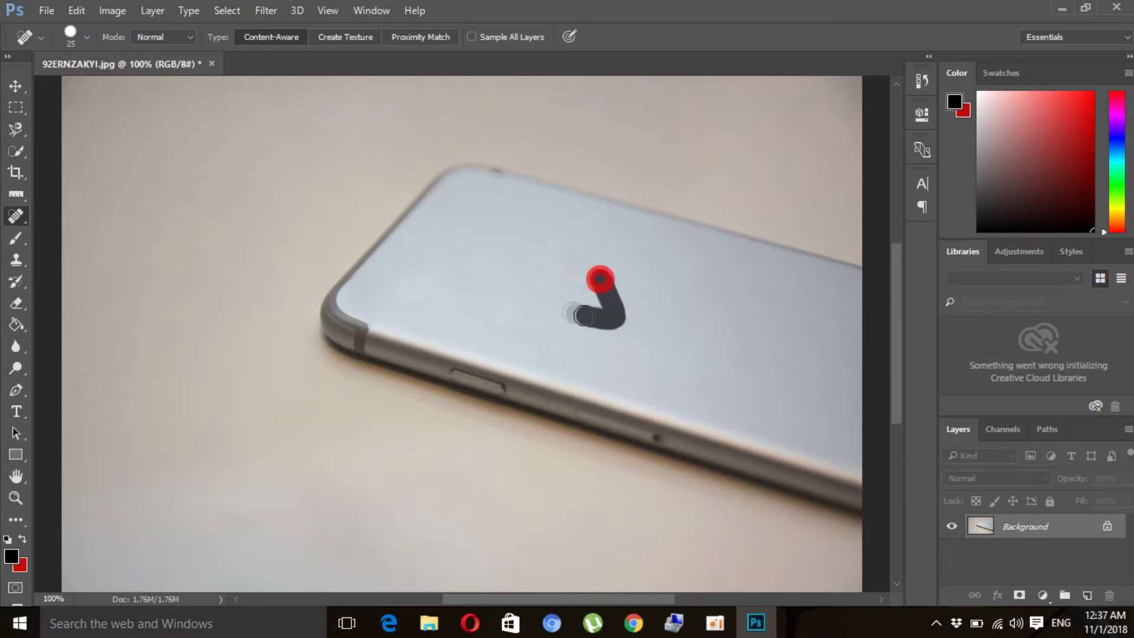
drag(637, 334, 745, 334)
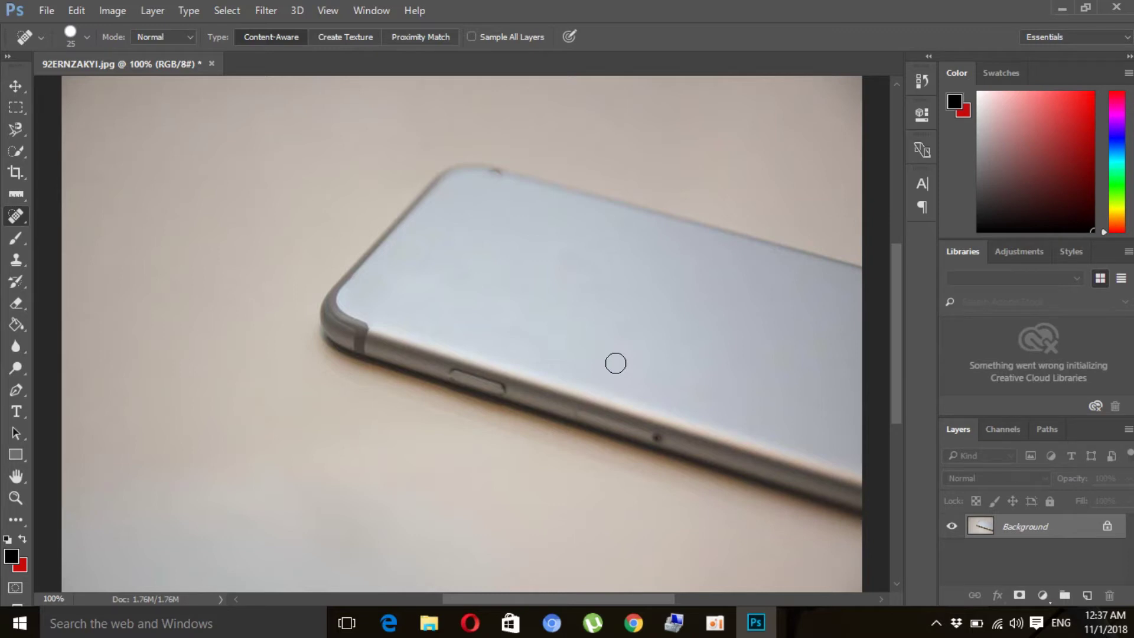
click(15, 87)
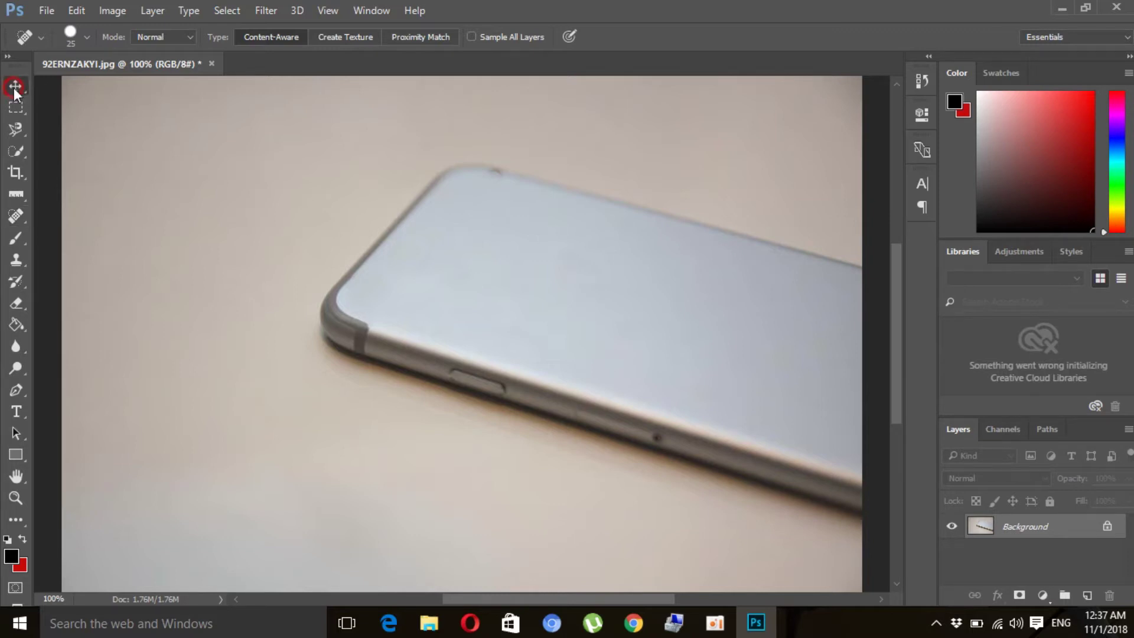
- Drag StockSnap_4OZ3WSZ8EQ from the Test folder onto Photoshop to open it as a new tab
click(410, 629)
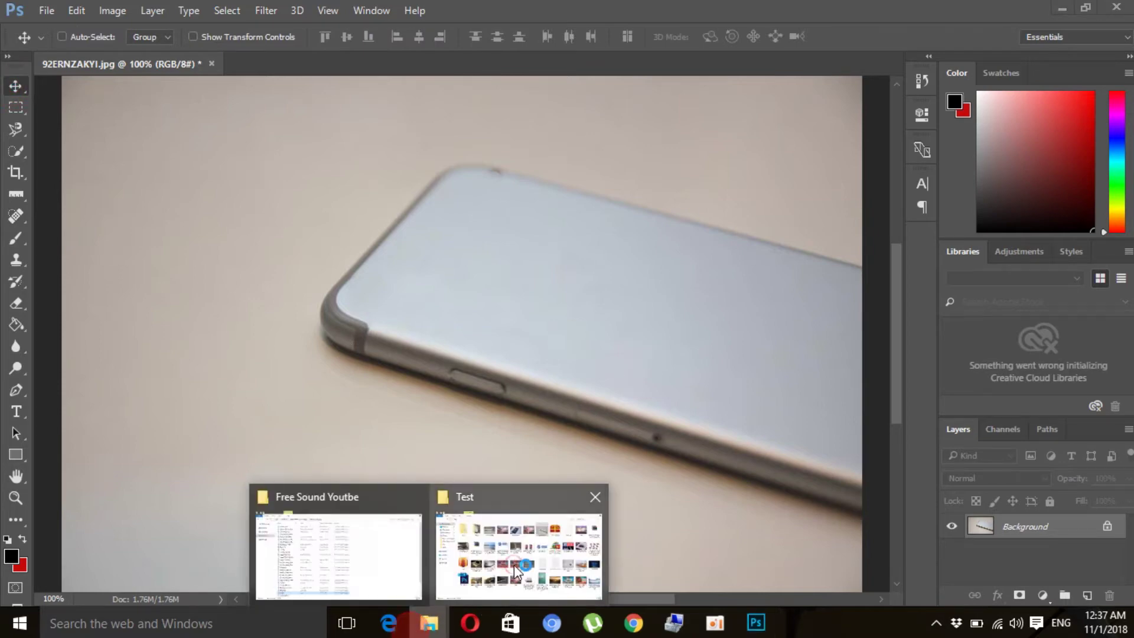
click(514, 564)
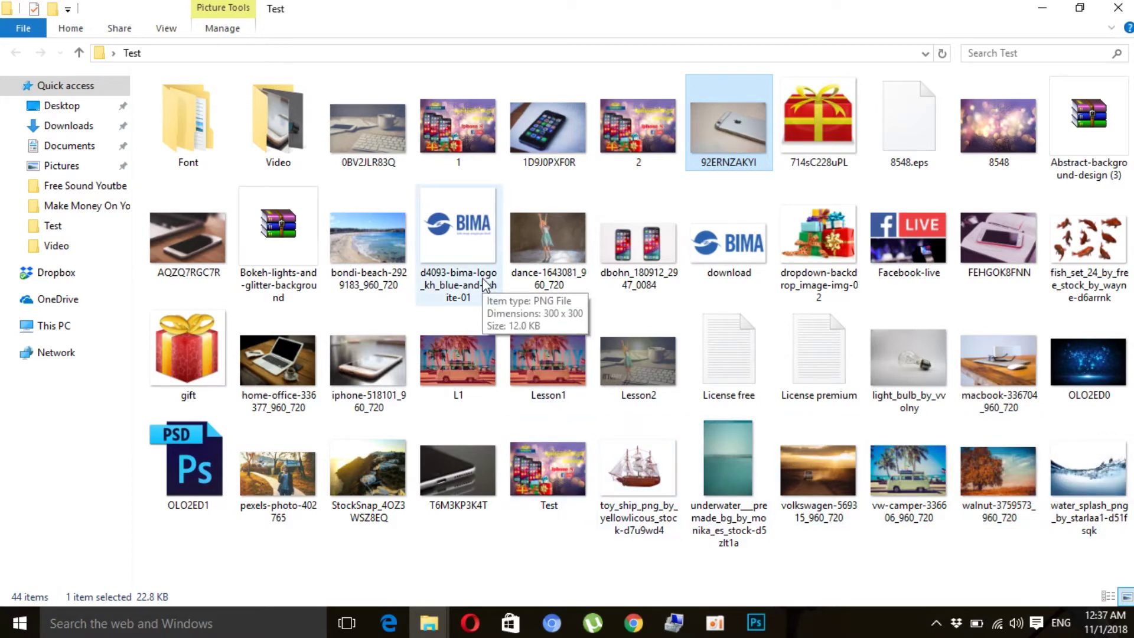
click(363, 519)
drag(363, 476, 711, 18)
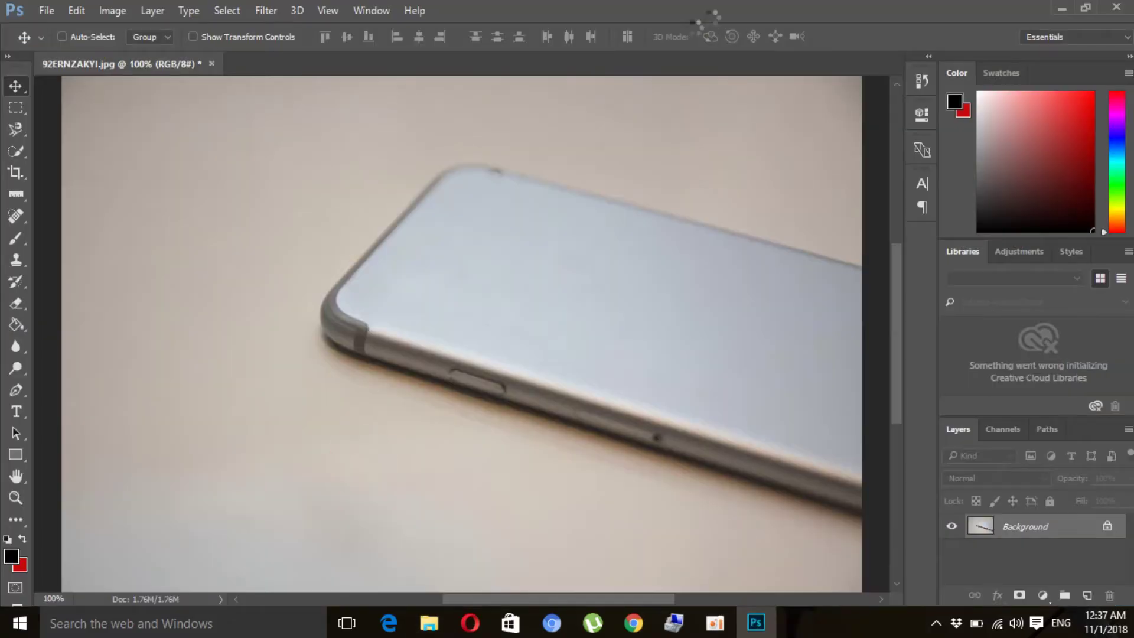
drag(711, 18, 520, 194)
- Look over the cliff photo and choose the source-sampling Healing Brush
scroll(520, 194, up, 1)
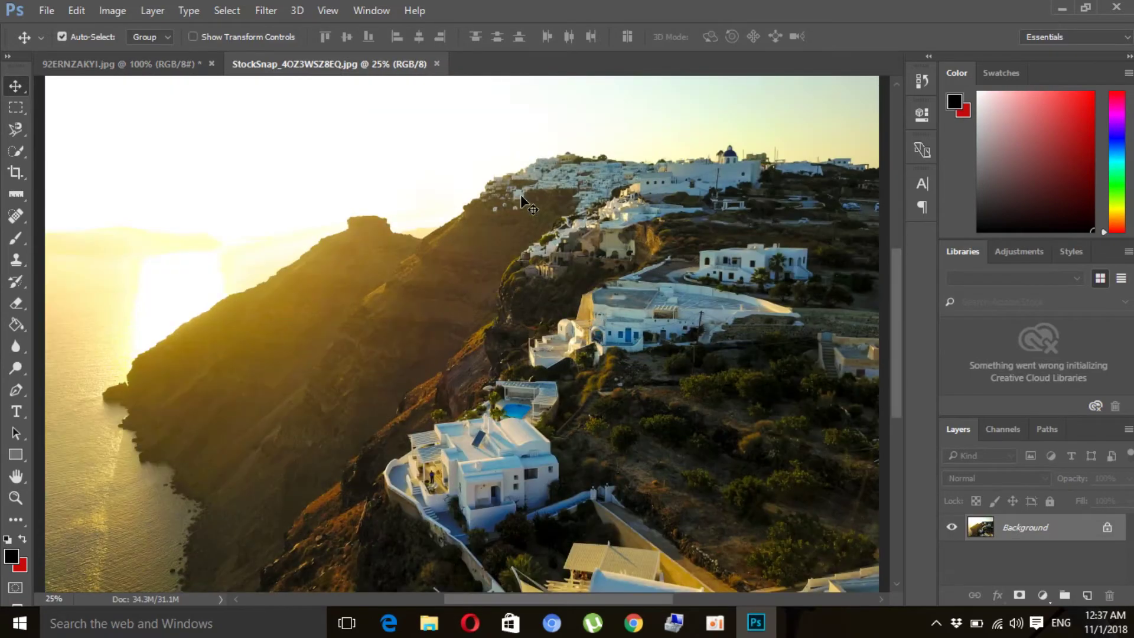
scroll(520, 194, up, 1)
scroll(520, 194, up, 1)
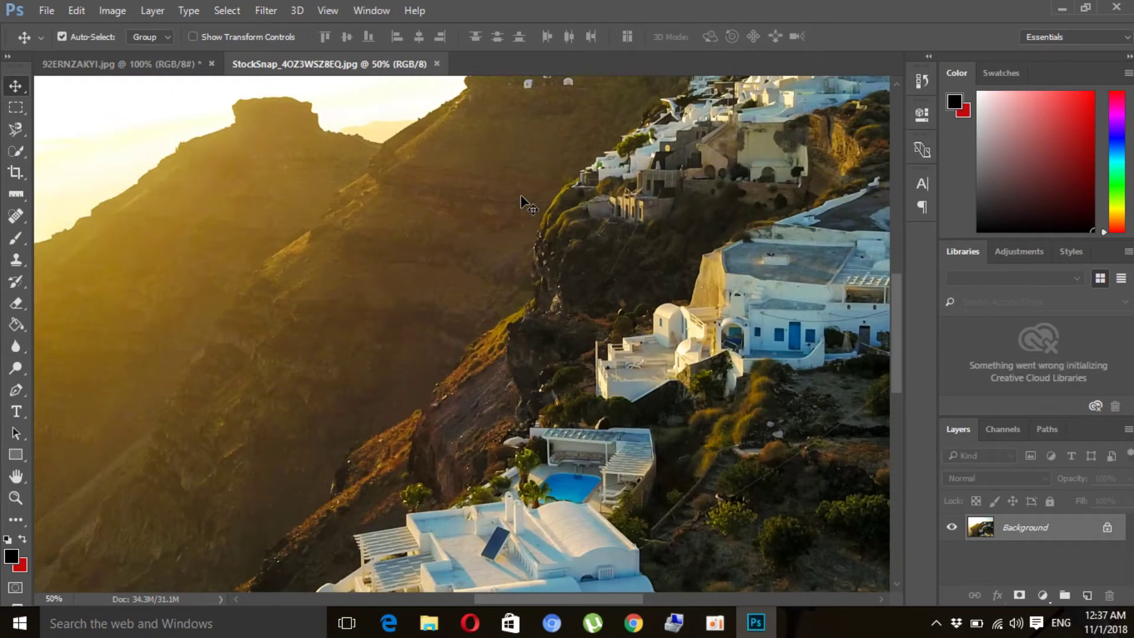
scroll(520, 194, down, 2)
scroll(520, 194, down, 2)
scroll(295, 284, down, 2)
scroll(71, 372, down, 1)
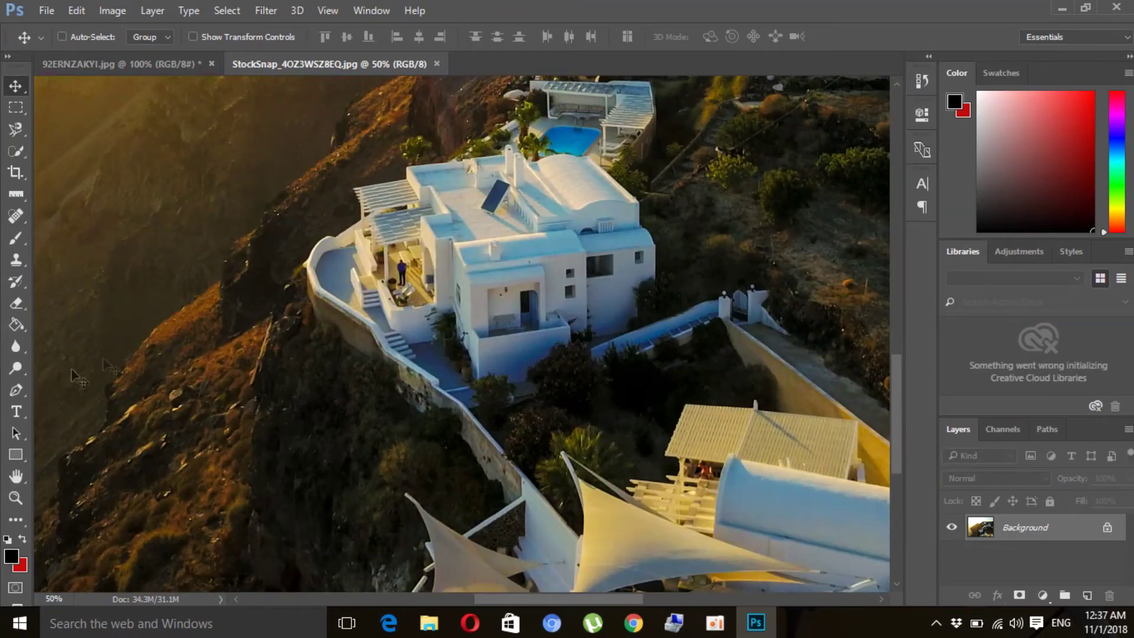
click(16, 216)
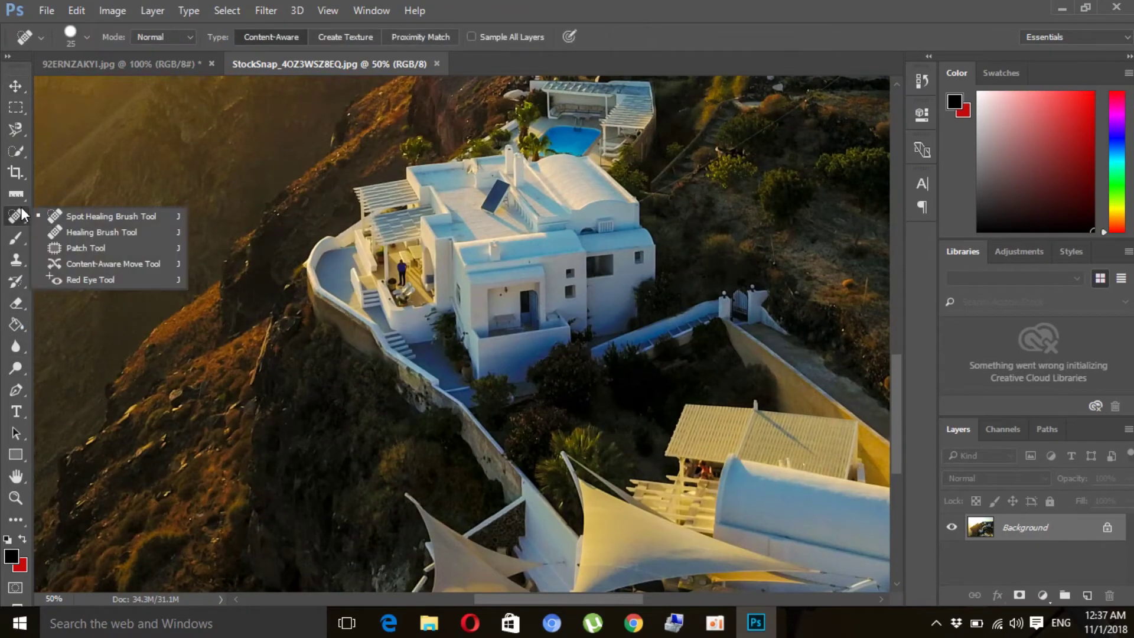
click(66, 234)
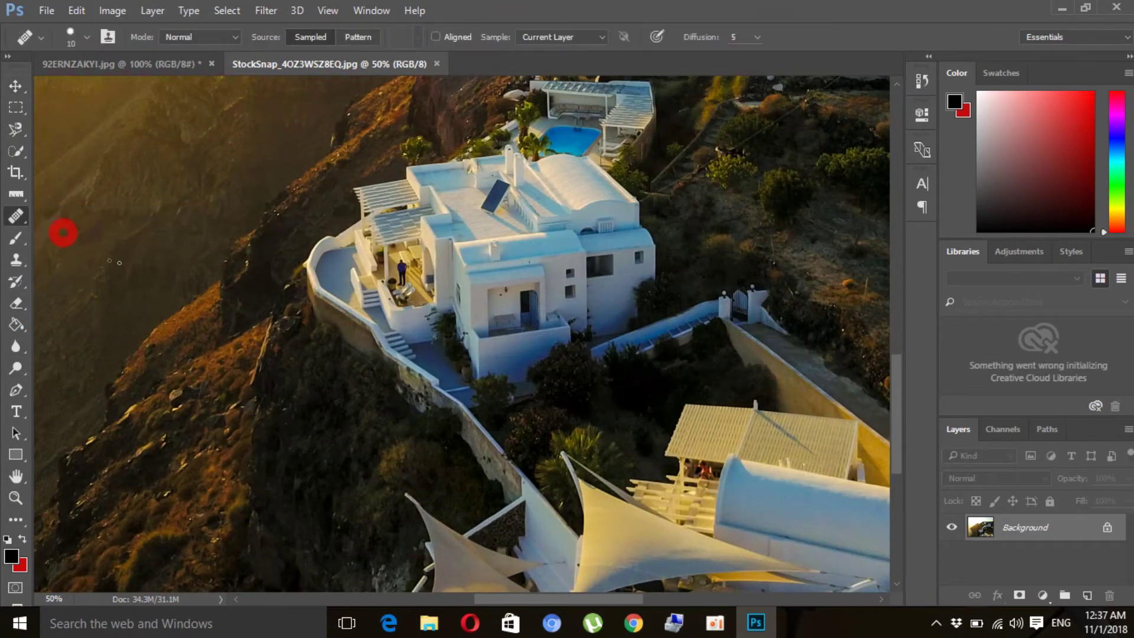
- Dismiss the missing source point warning and switch to the Spot Healing Brush instead
click(349, 178)
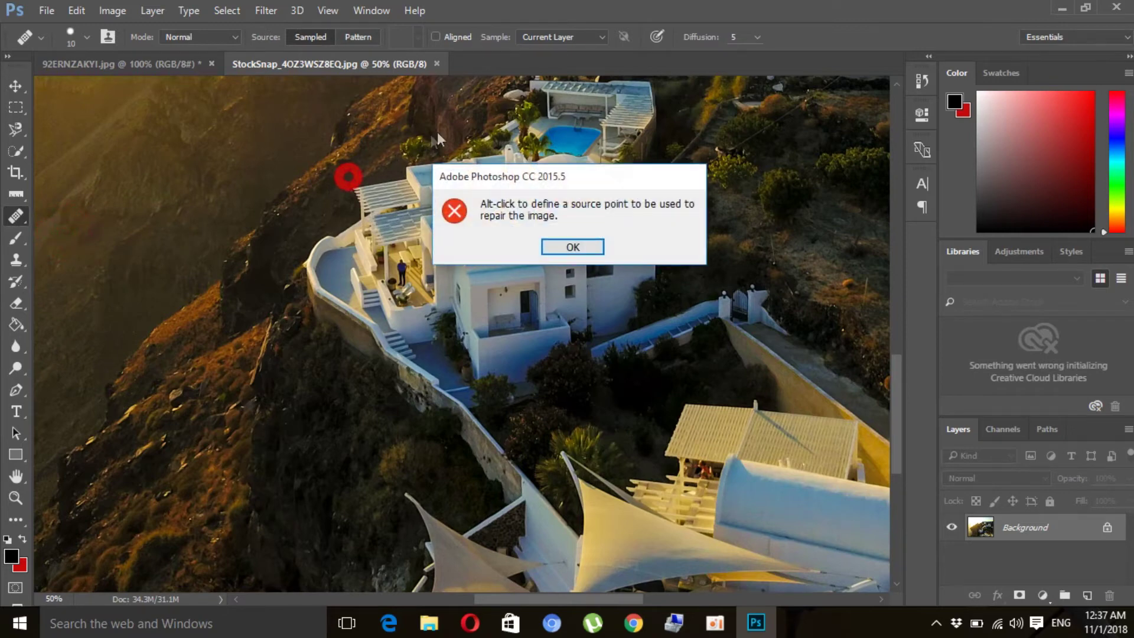
click(576, 248)
right_click(15, 217)
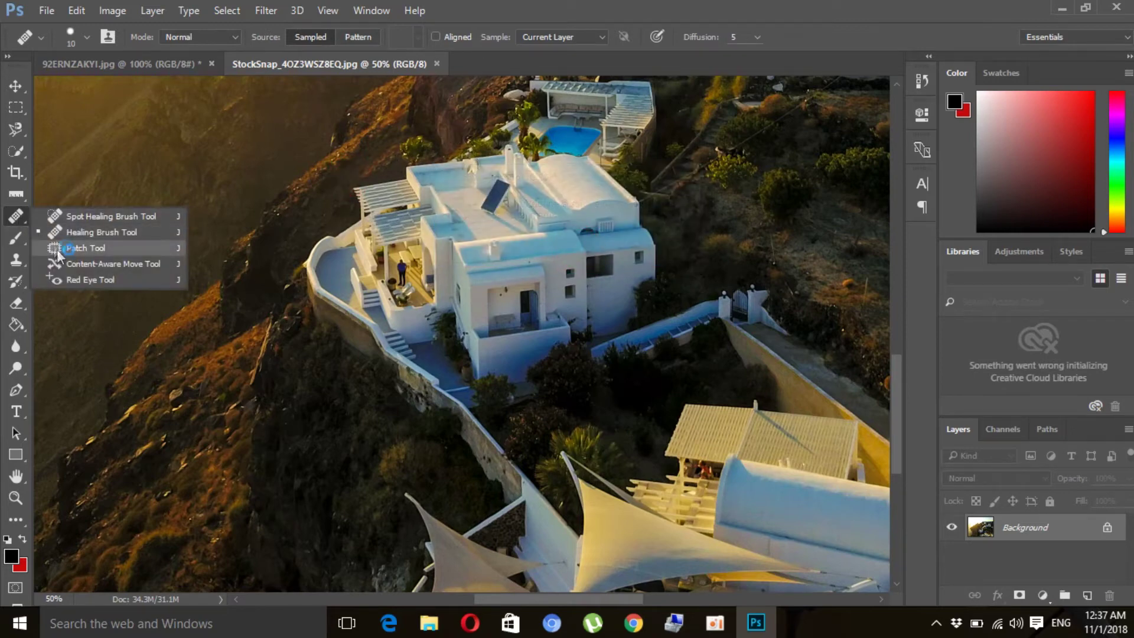
click(98, 221)
- Erase the large white villa with broad spot-healing strokes, undoing one bad heal
mouse_move(343, 177)
mouse_down()
mouse_move(613, 341)
mouse_move(318, 360)
mouse_move(336, 180)
mouse_up()
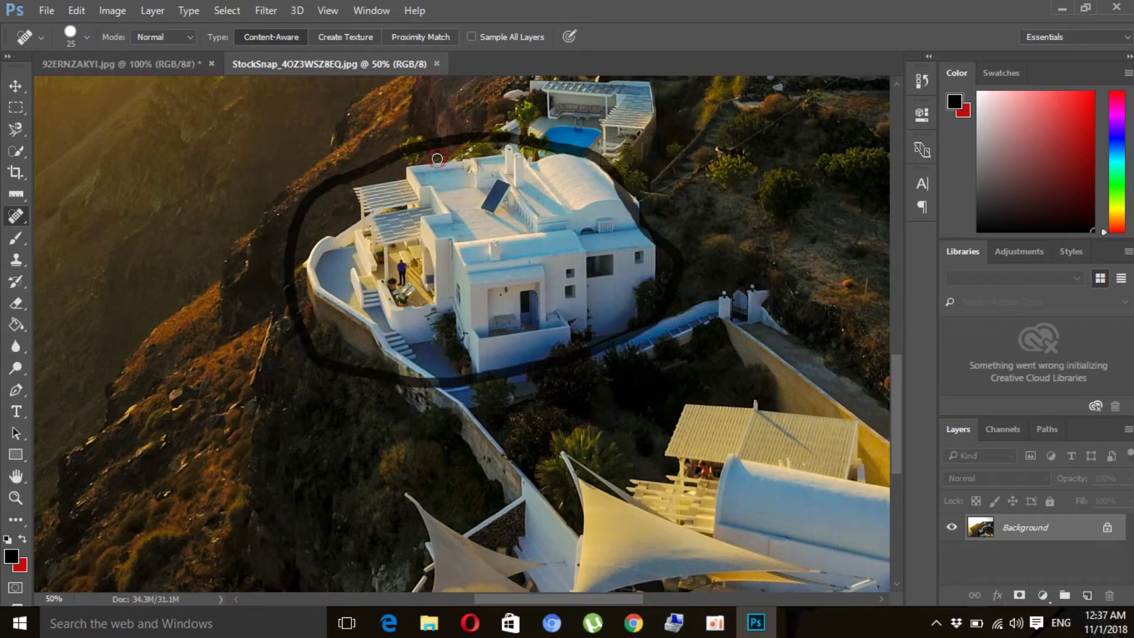
drag(437, 158, 380, 367)
drag(464, 173, 355, 360)
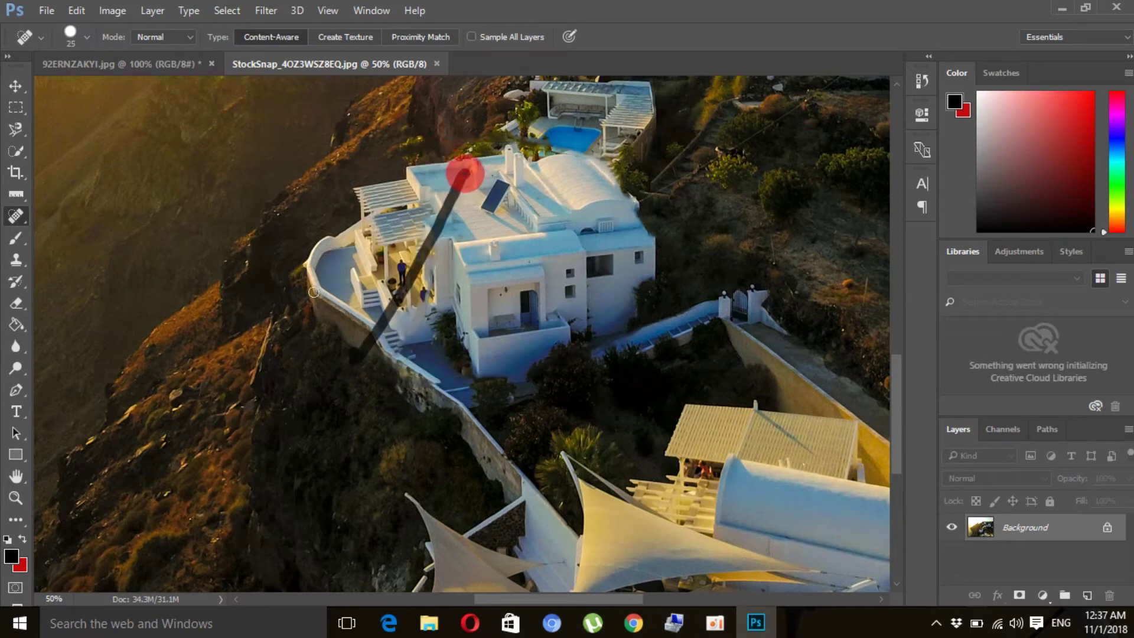
drag(311, 289, 664, 248)
drag(414, 188, 368, 324)
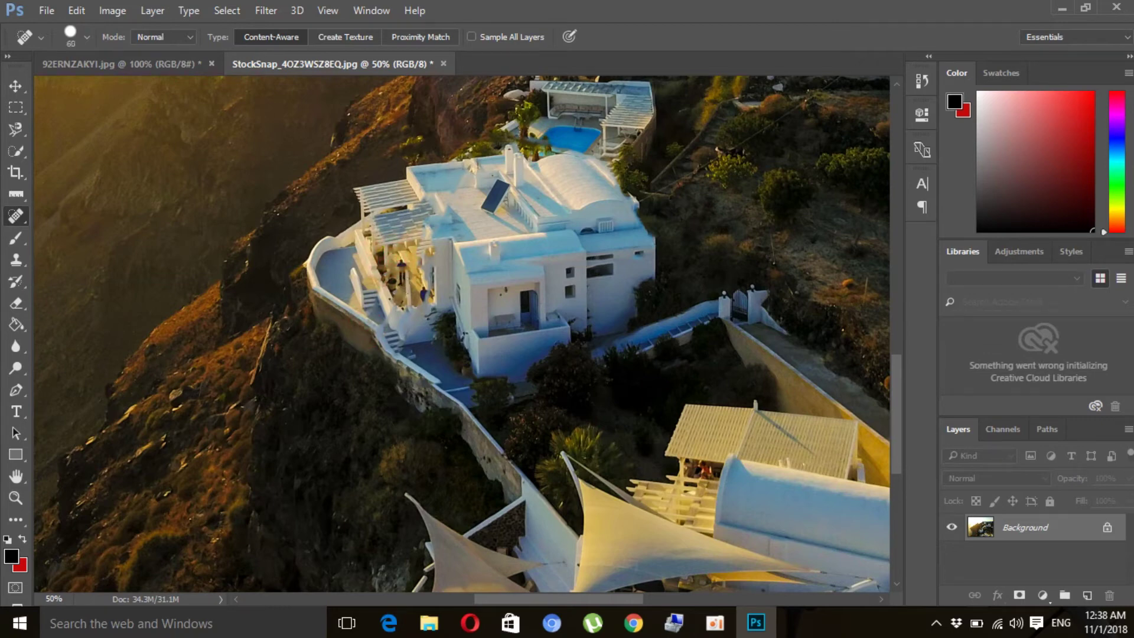
click(496, 316)
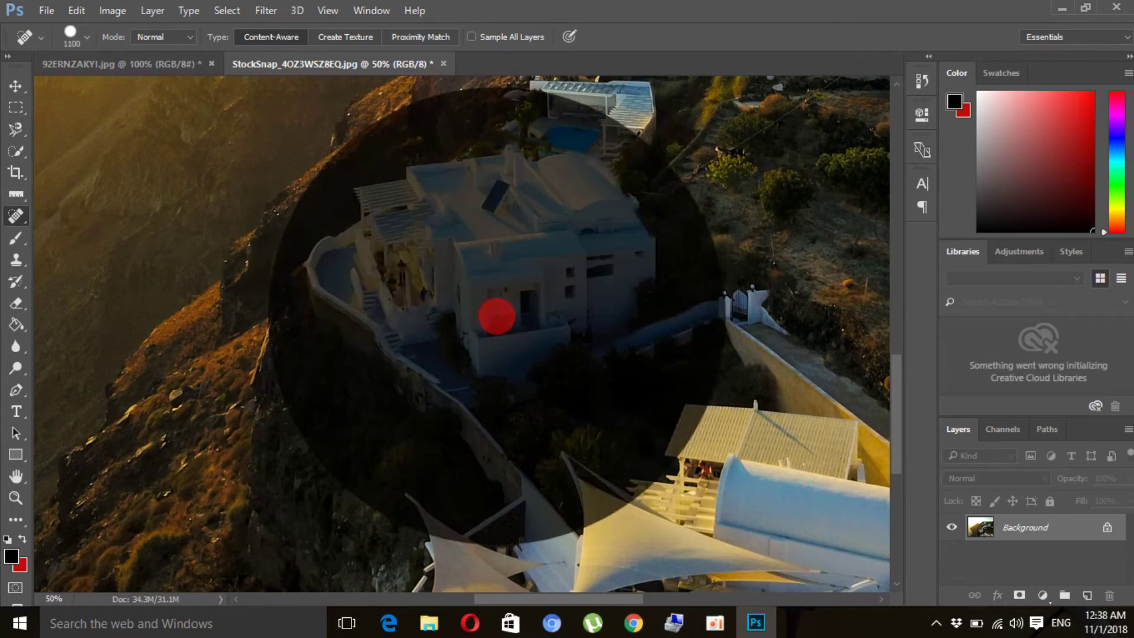
click(280, 351)
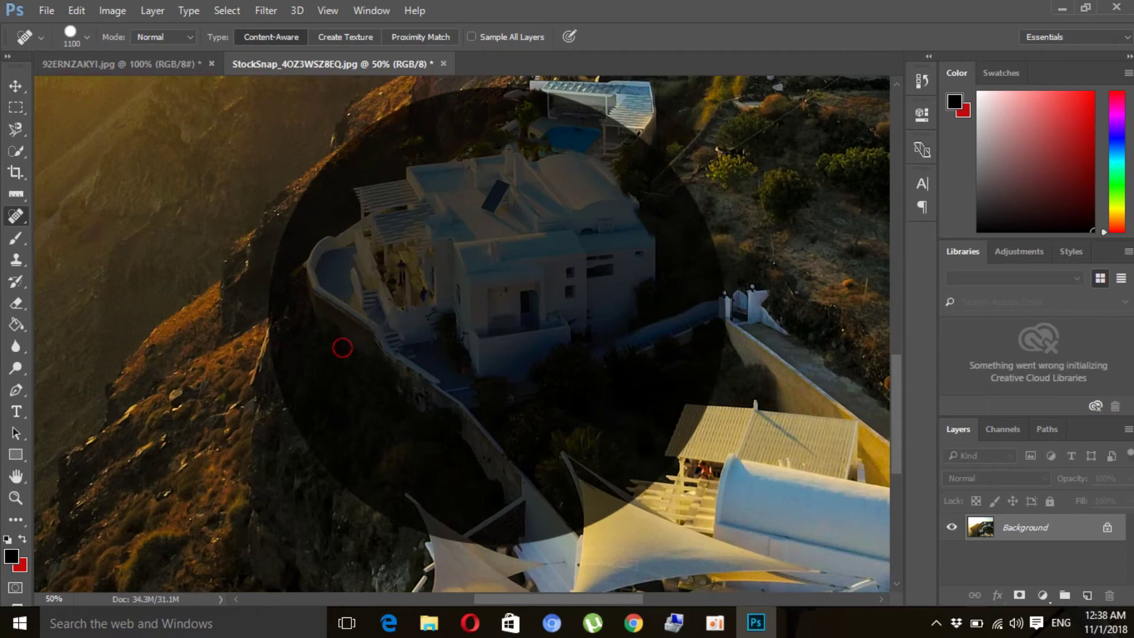
click(430, 334)
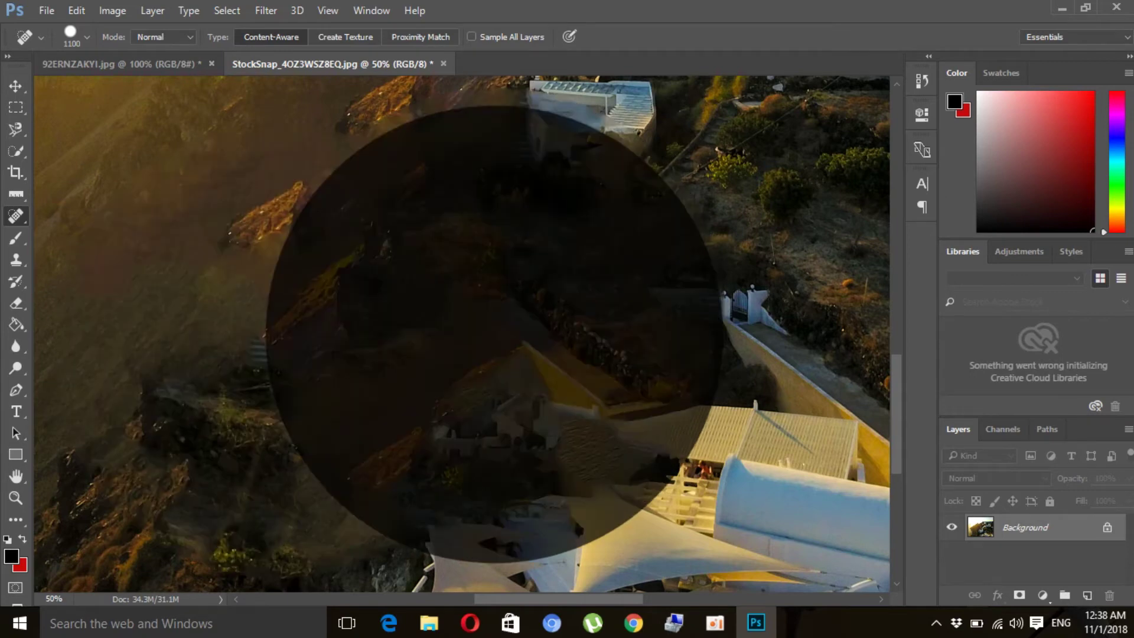
key(ctrl+z)
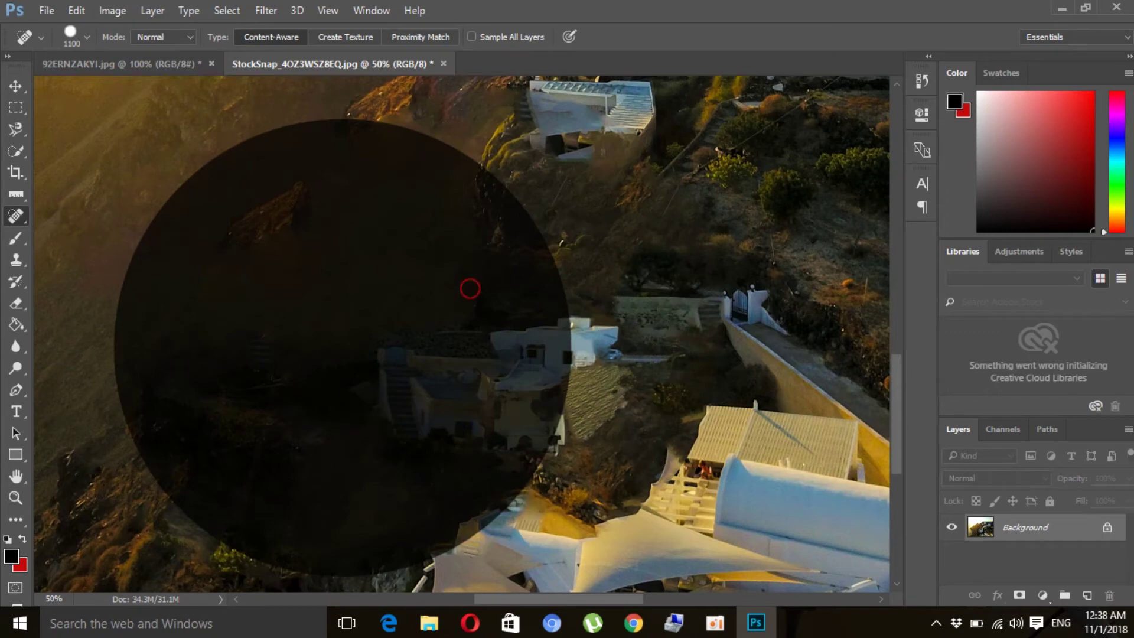
drag(342, 347, 430, 334)
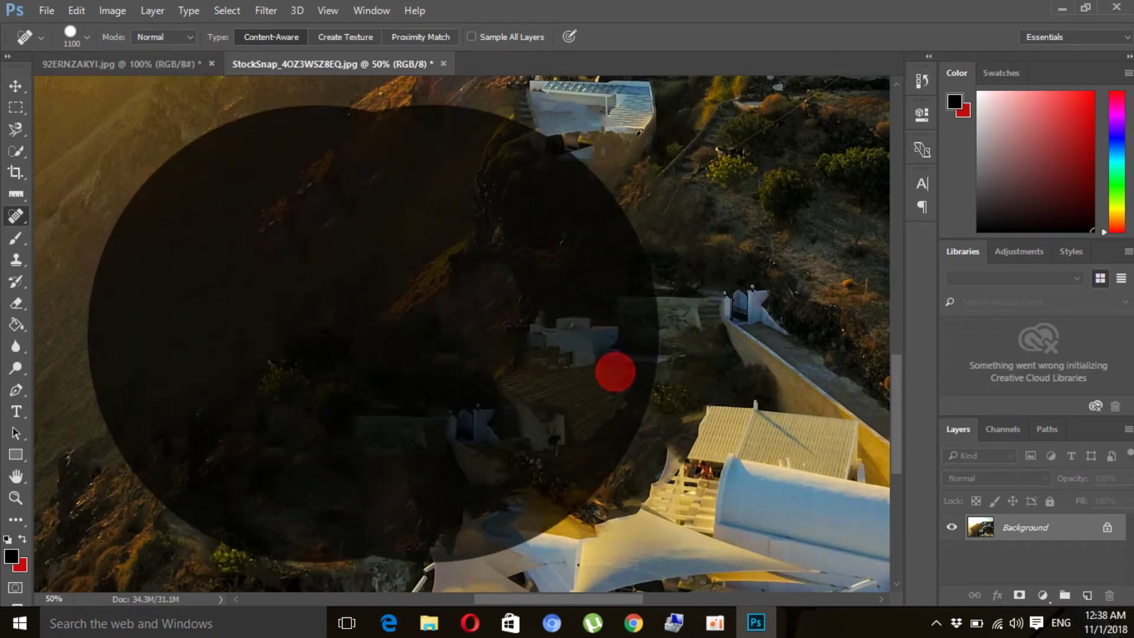
- Shrink the brush and heal away the small white houses on the slope and right cliff
scroll(590, 354, down, 3)
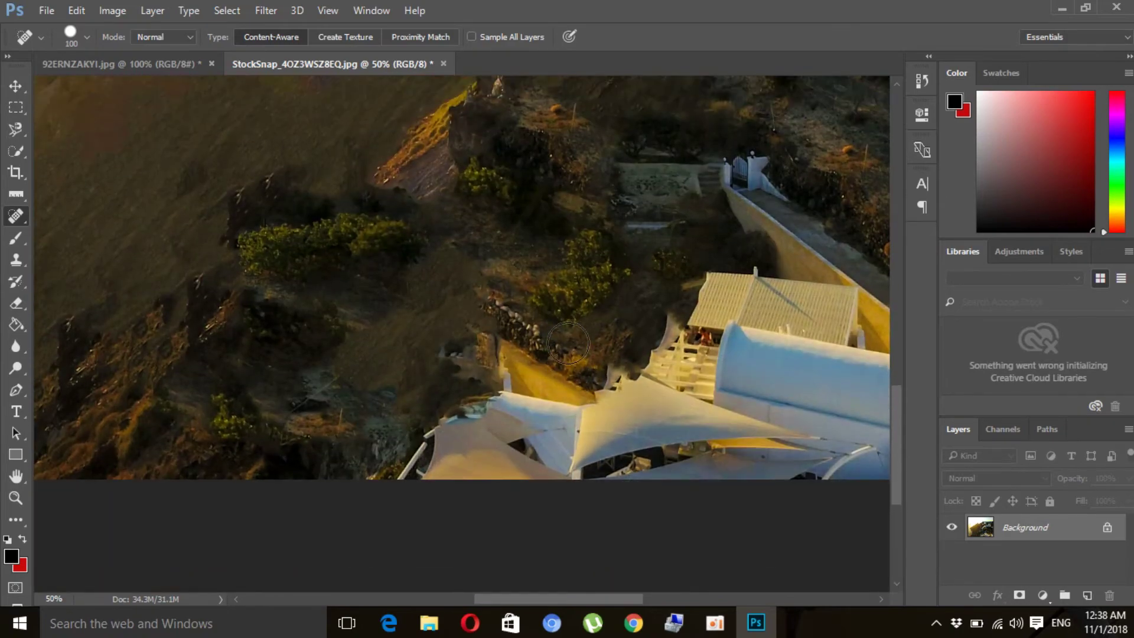
scroll(567, 343, up, 4)
key(bracketleft)
key(bracketleft)
key(bracketleft)
scroll(568, 338, up, 1)
scroll(562, 349, up, 2)
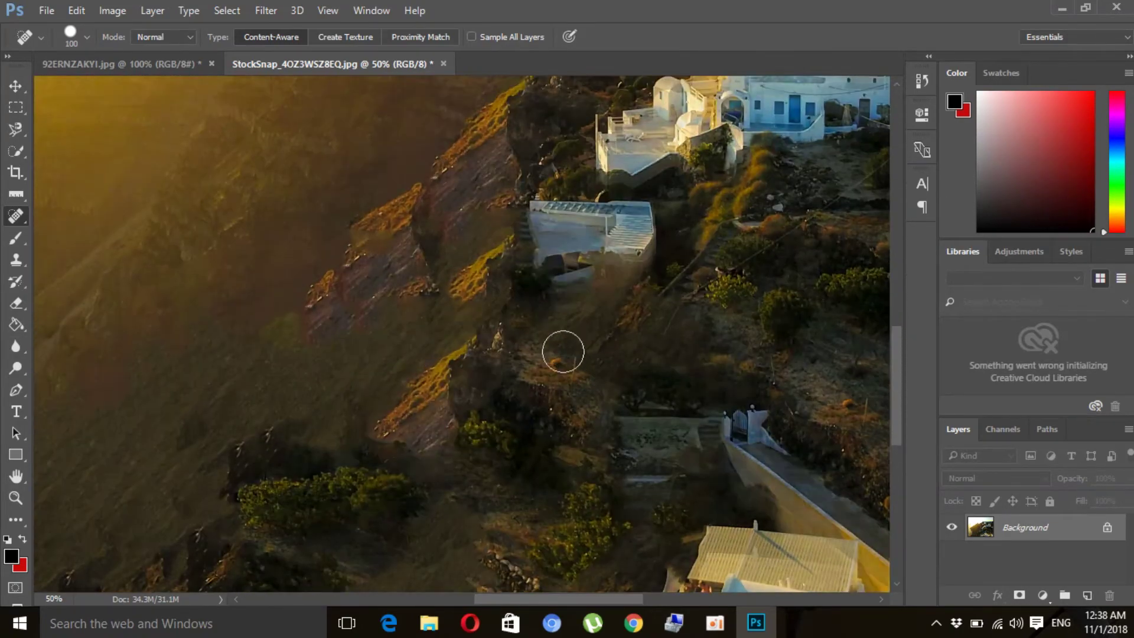
scroll(557, 362, up, 2)
scroll(555, 372, down, 1)
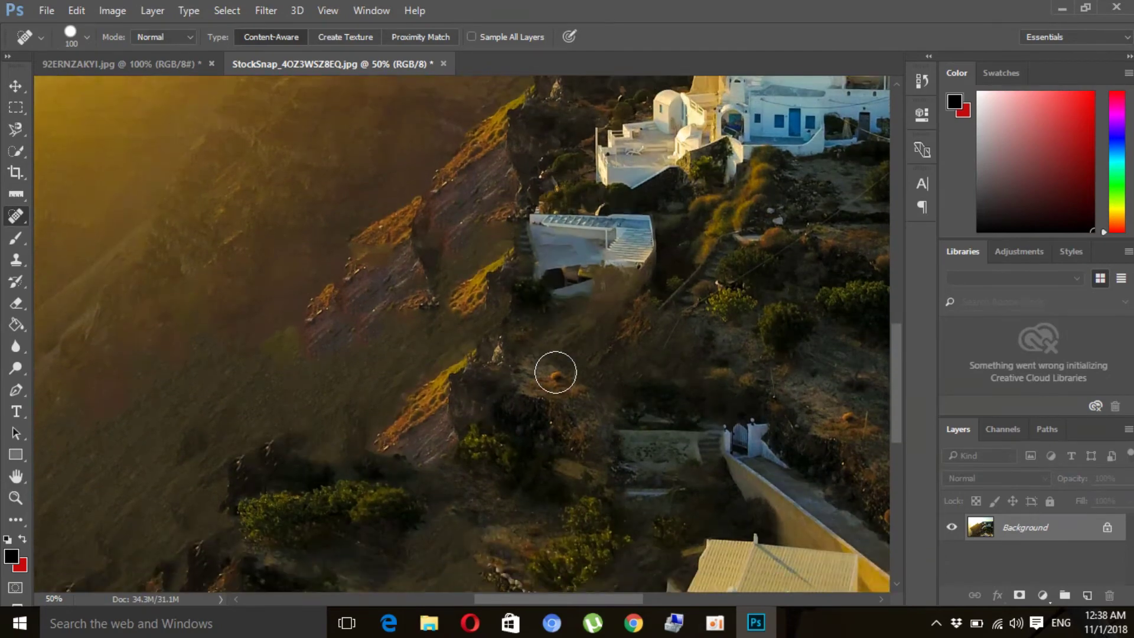
scroll(555, 372, up, 1)
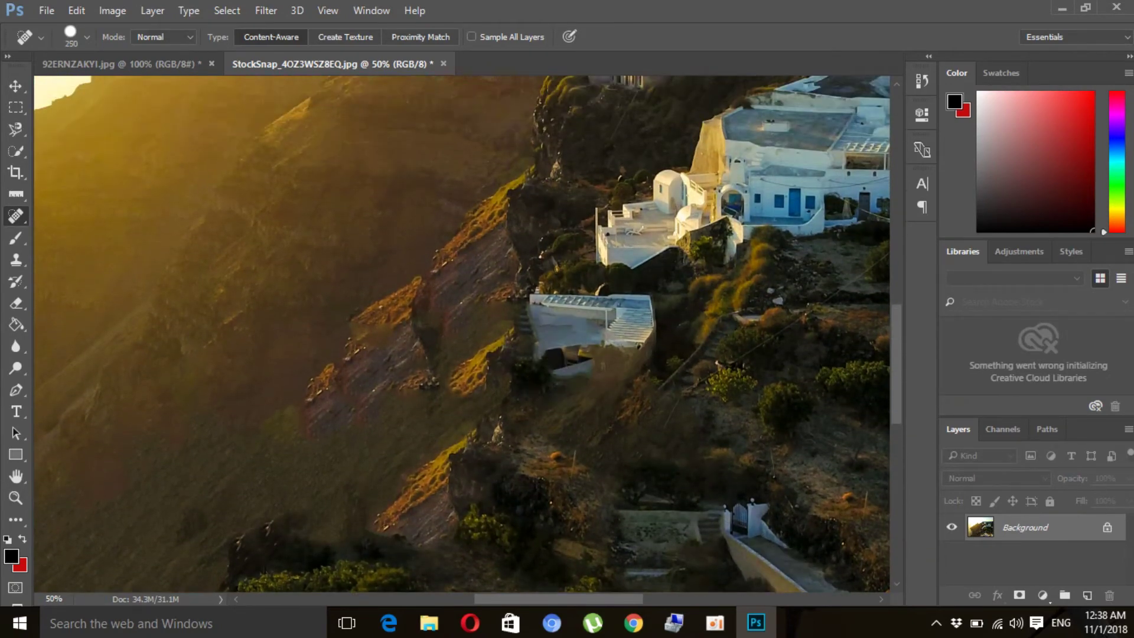
click(586, 352)
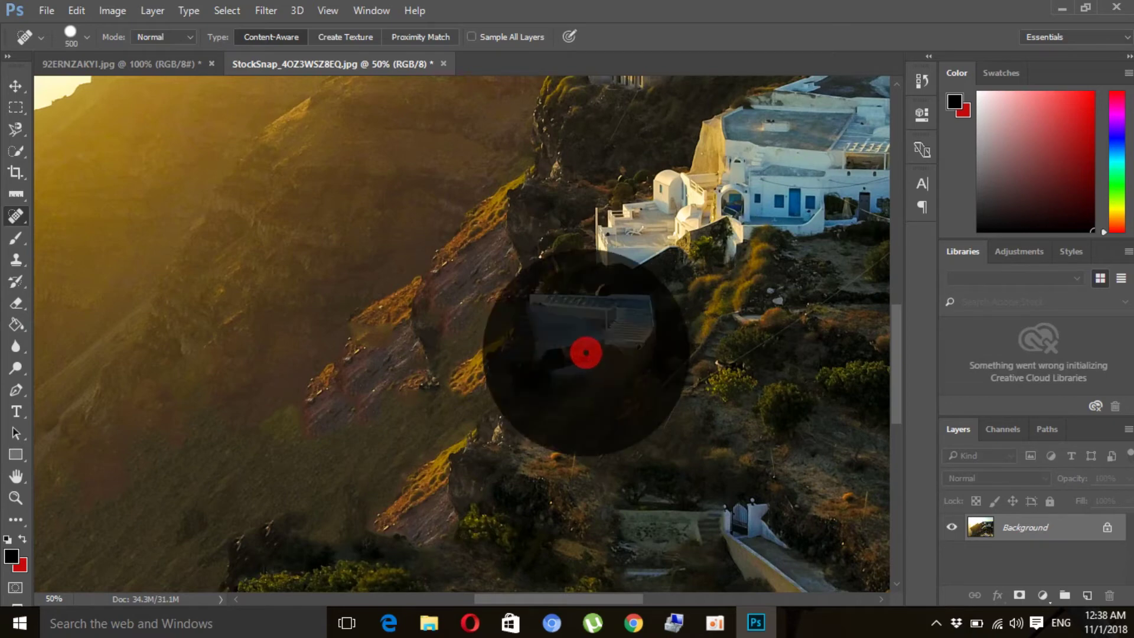
scroll(673, 256, up, 1)
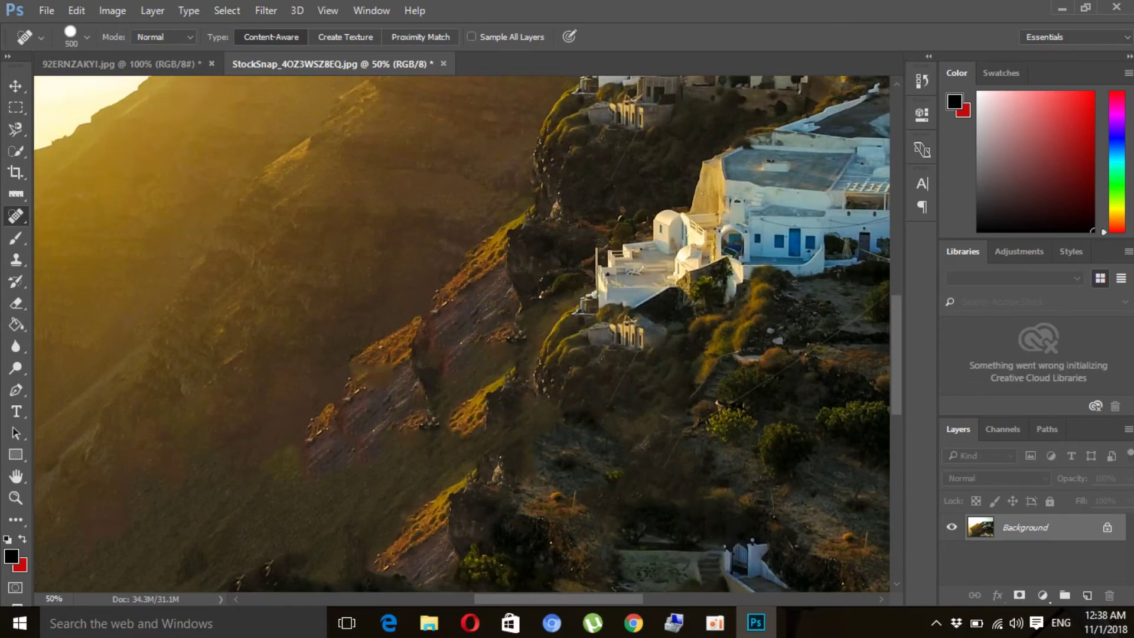
click(674, 256)
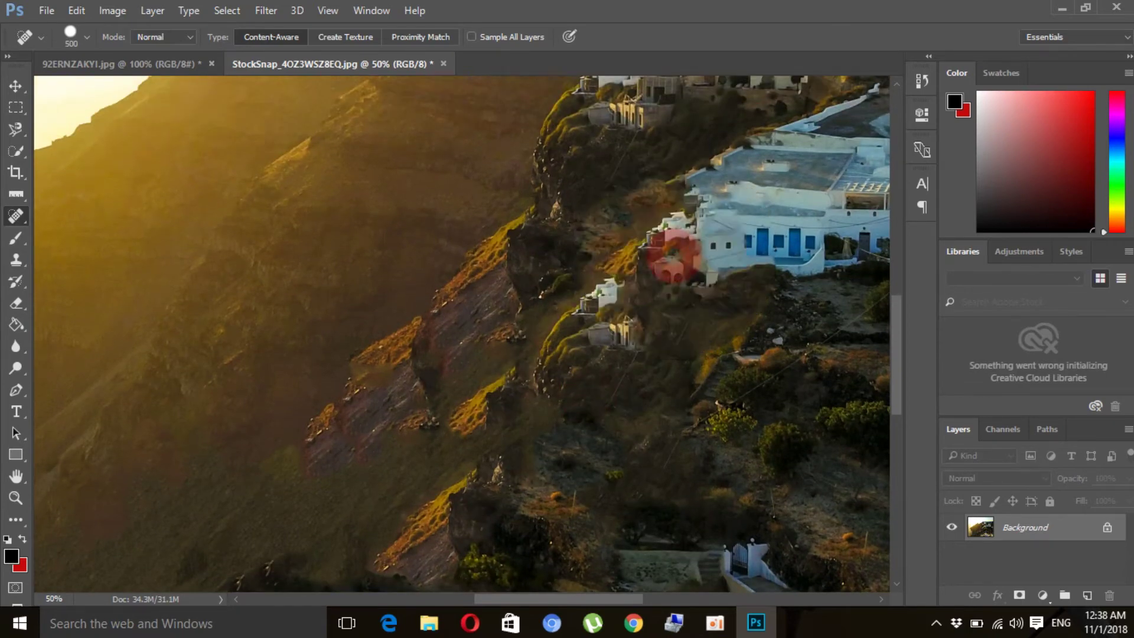
click(754, 230)
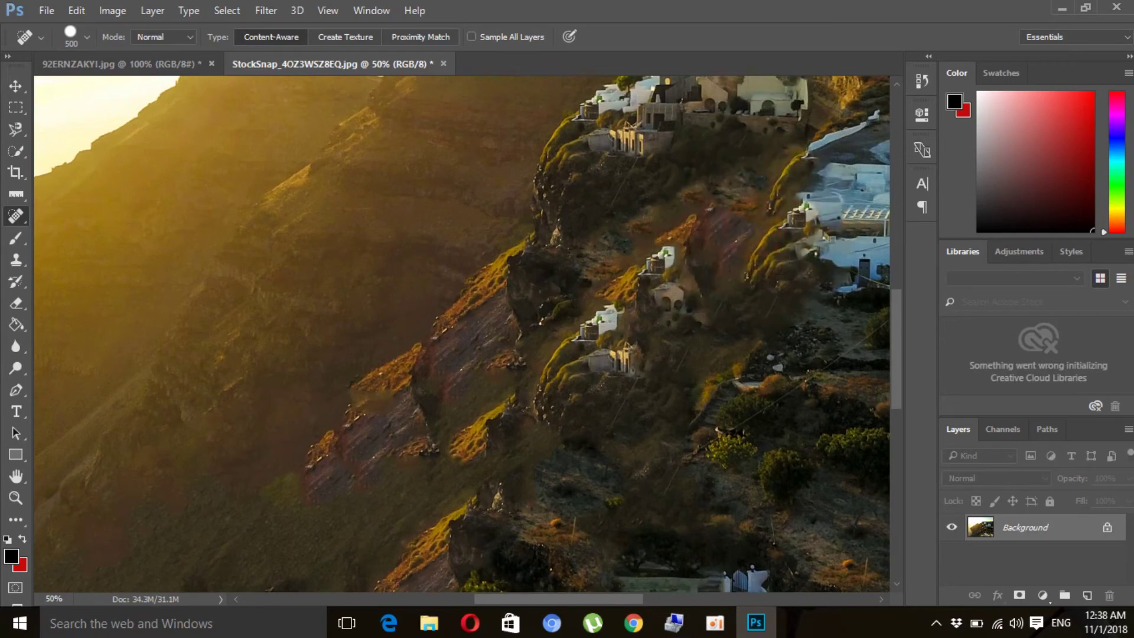
click(778, 230)
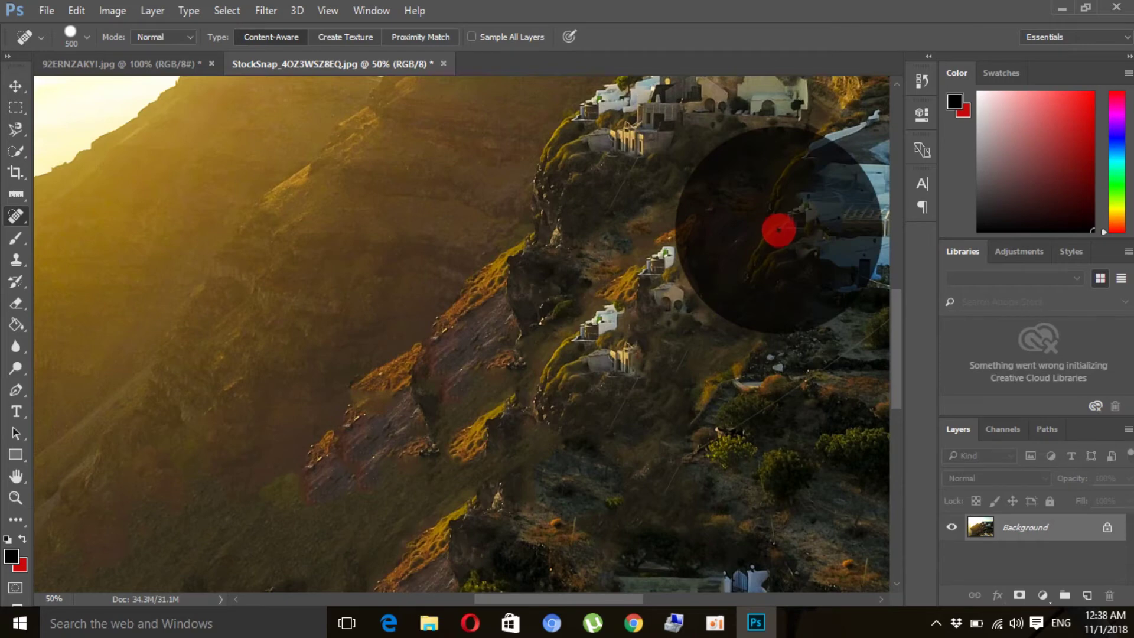
- Erase the houses higher up the cliff and across the hilltop village
scroll(778, 230, up, 3)
scroll(468, 334, up, 1)
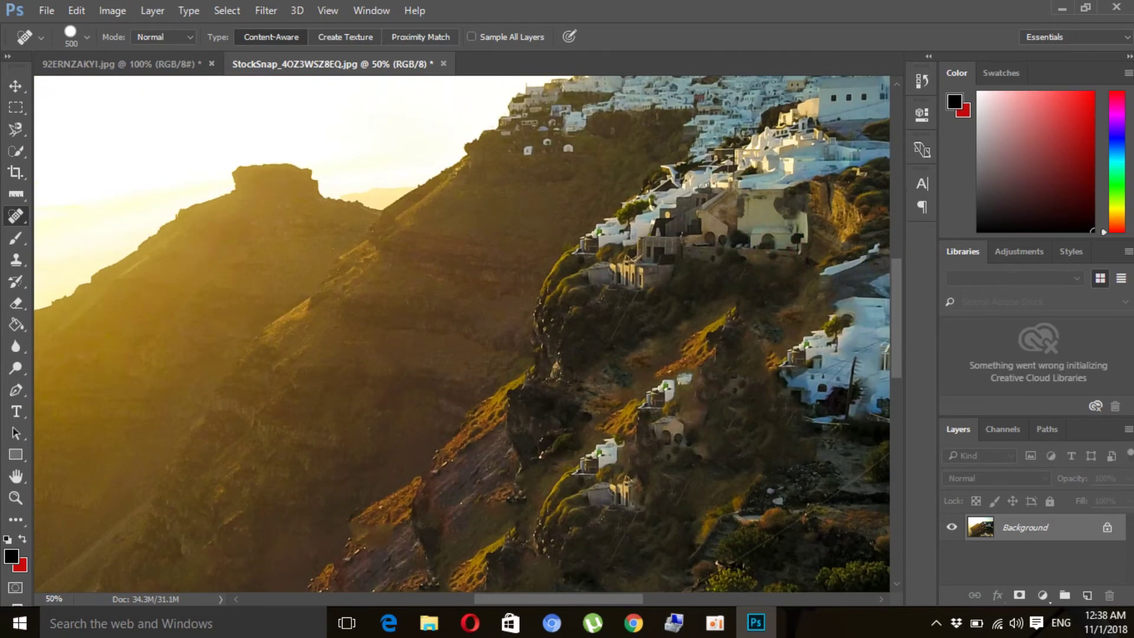
click(682, 223)
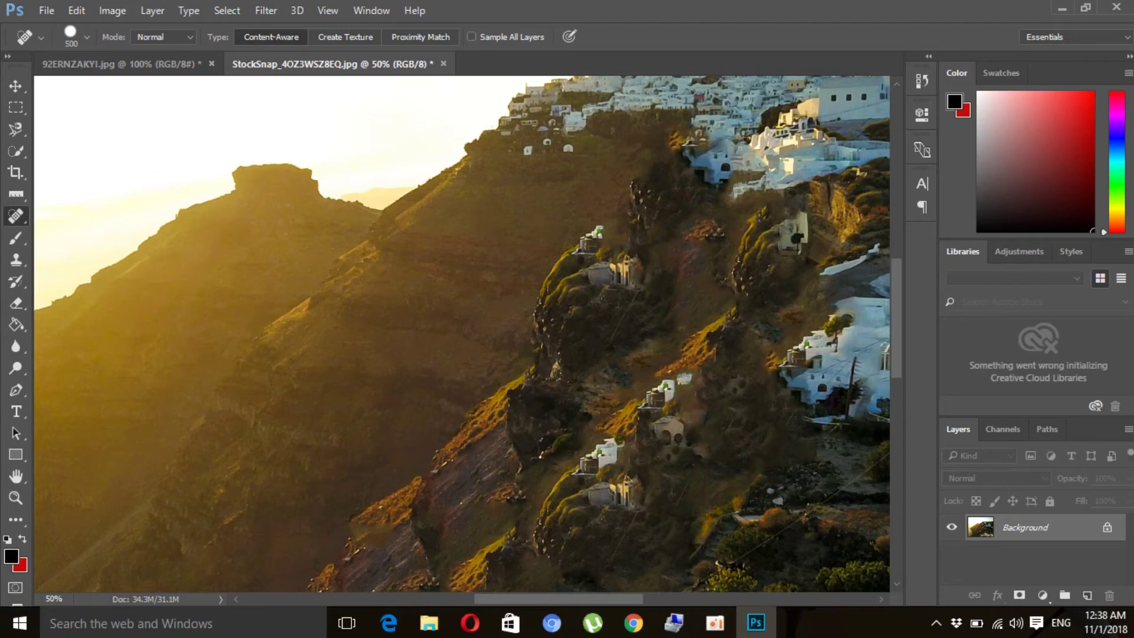
scroll(467, 334, up, 3)
click(761, 238)
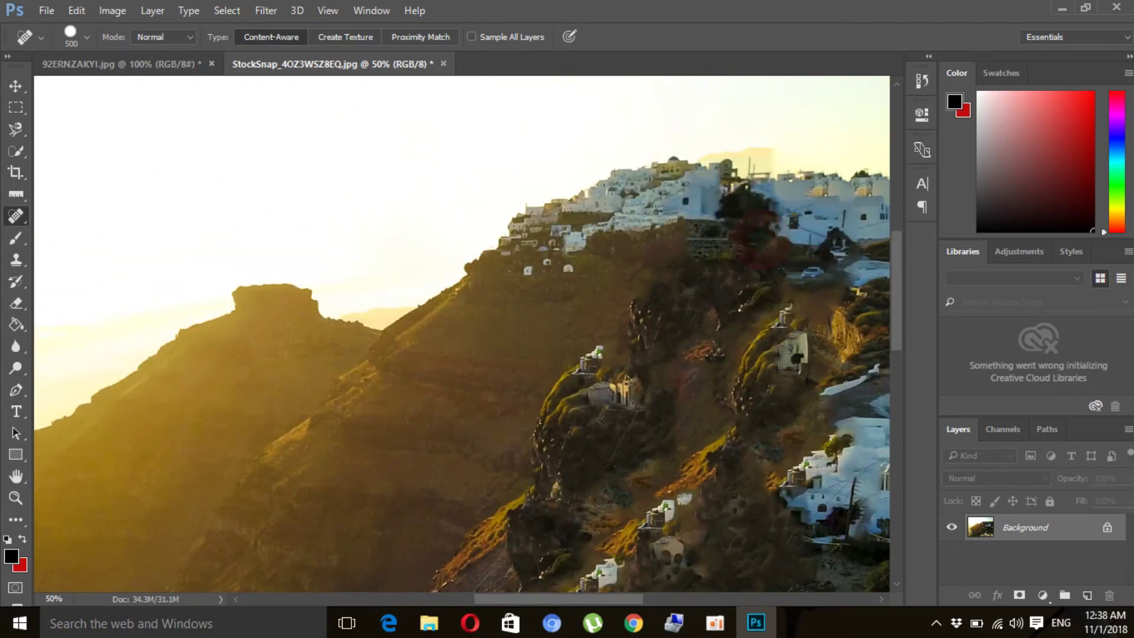
click(610, 208)
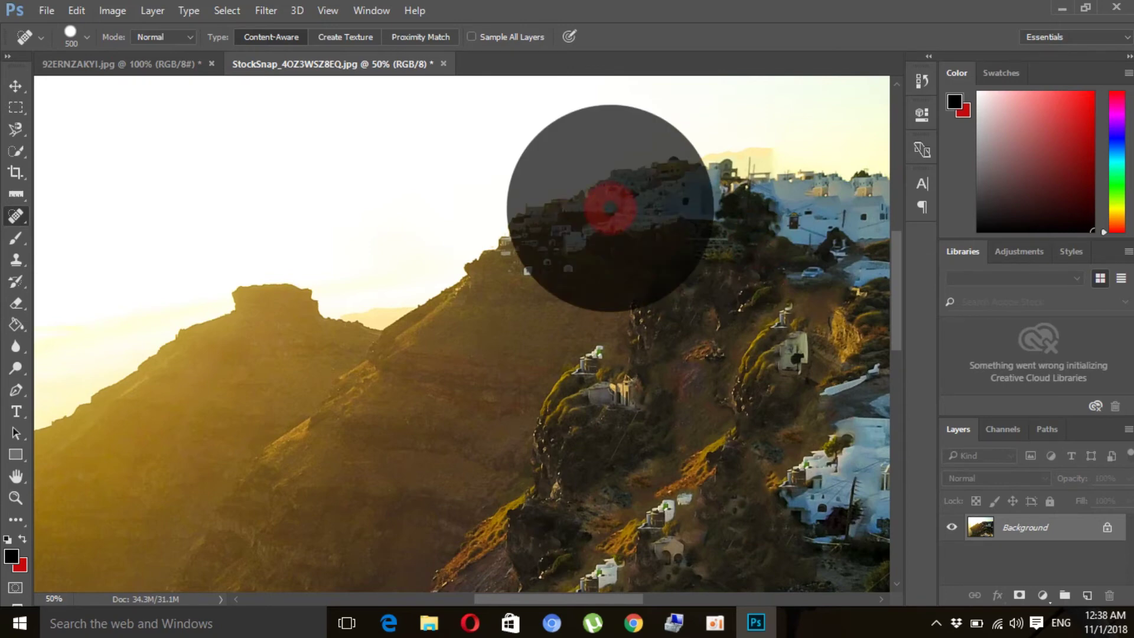
click(742, 235)
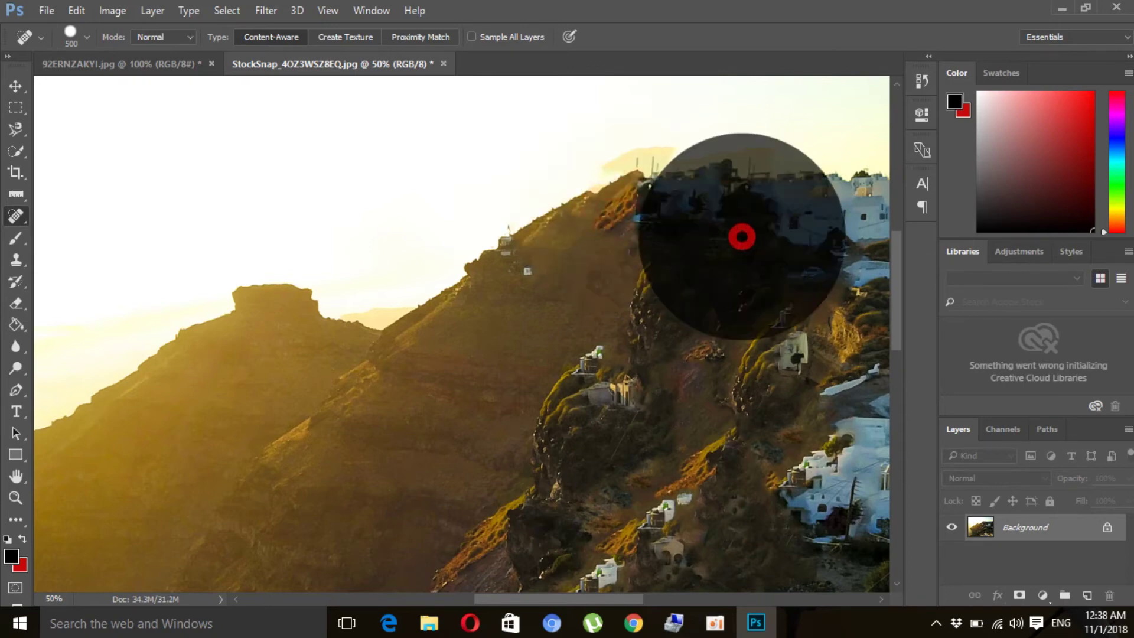
click(787, 228)
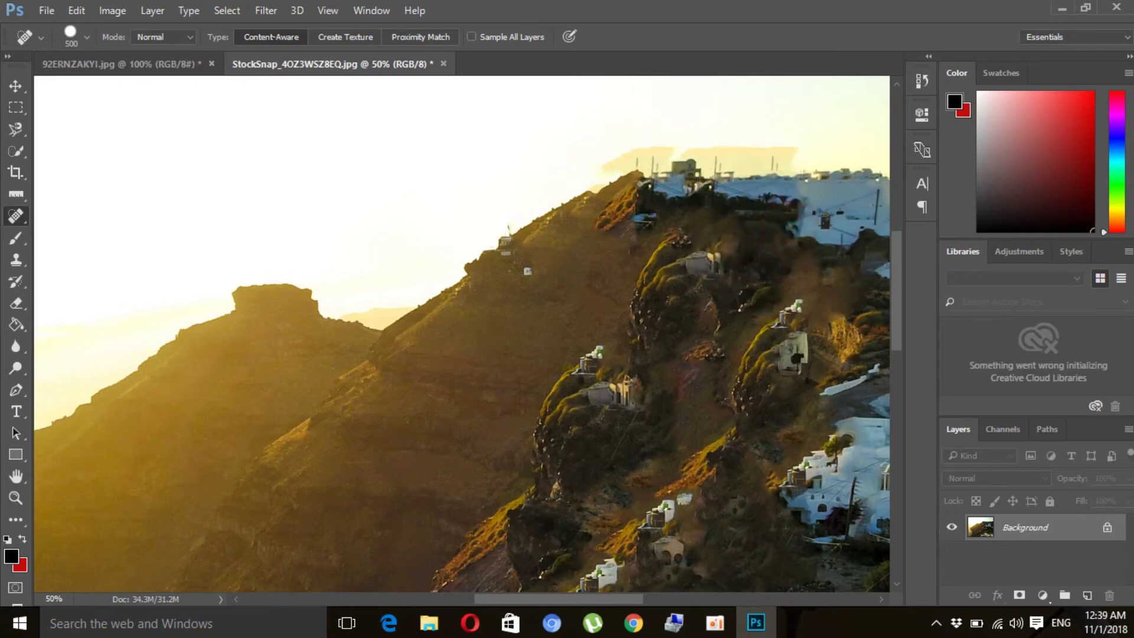
- Heal the white canopies and the building at the lower right into cliff texture
scroll(461, 333, down, 2)
scroll(460, 333, down, 3)
scroll(461, 333, down, 3)
scroll(461, 333, down, 3)
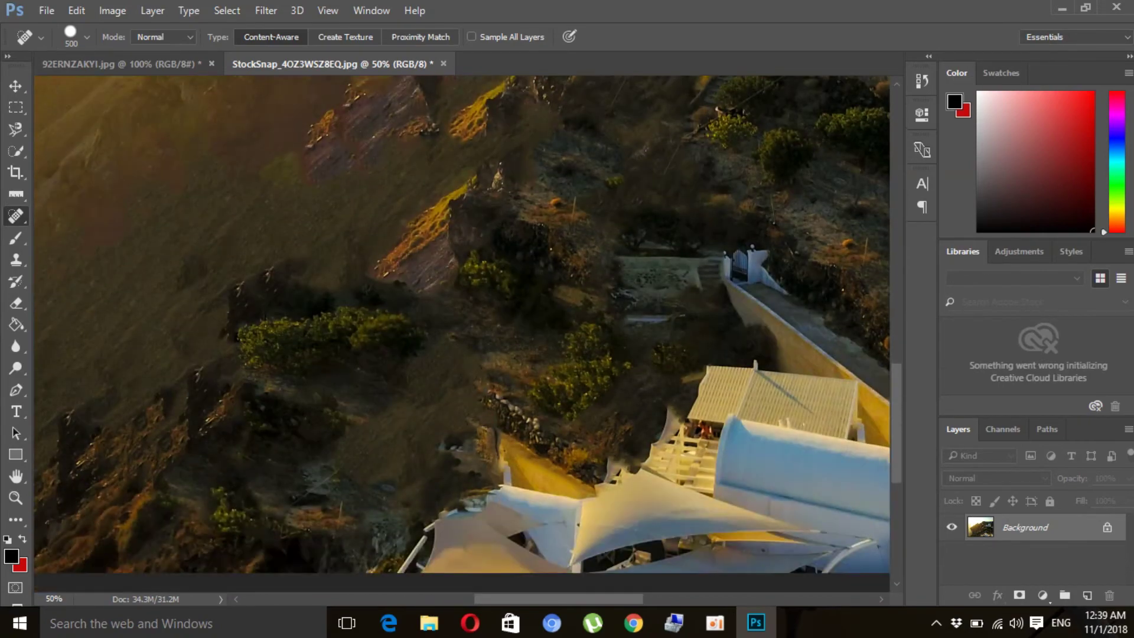
scroll(460, 334, down, 3)
click(524, 347)
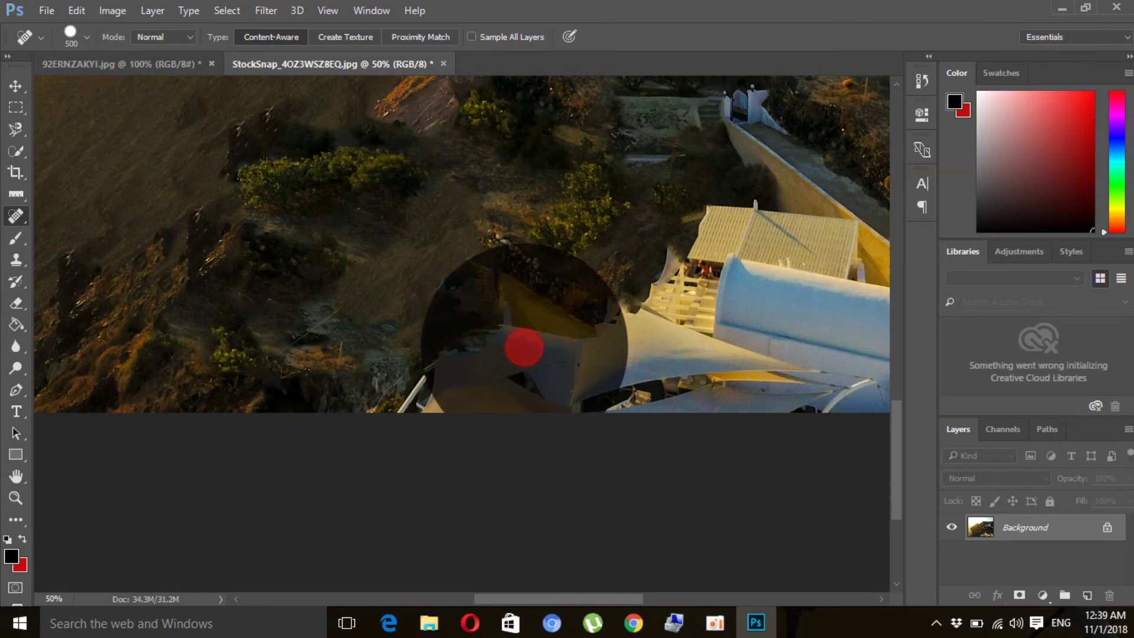
click(420, 372)
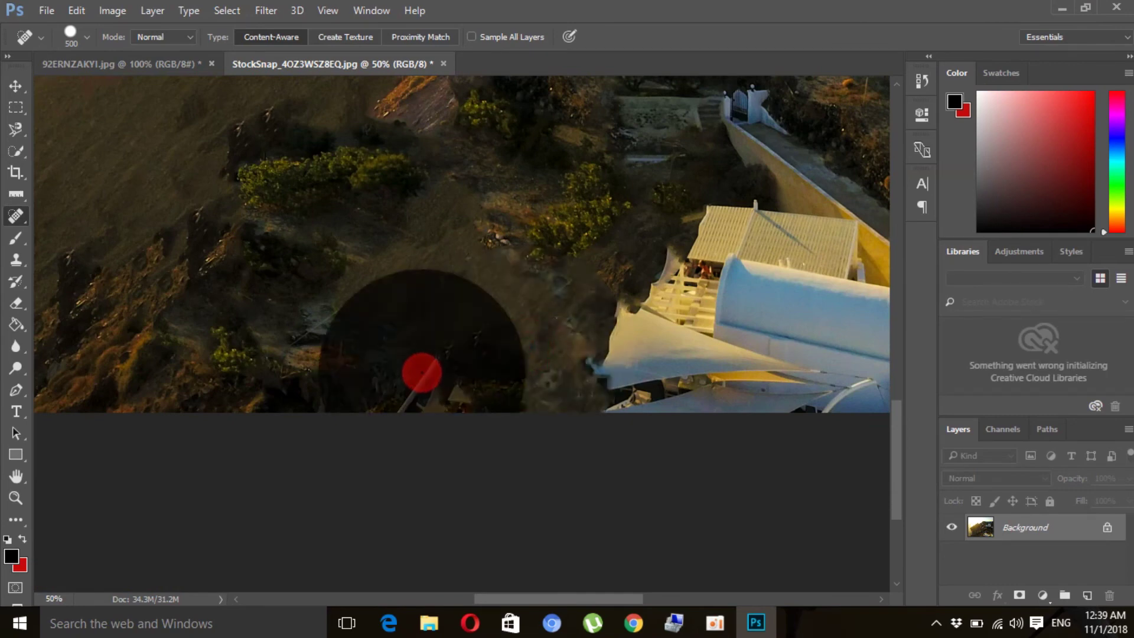
click(703, 332)
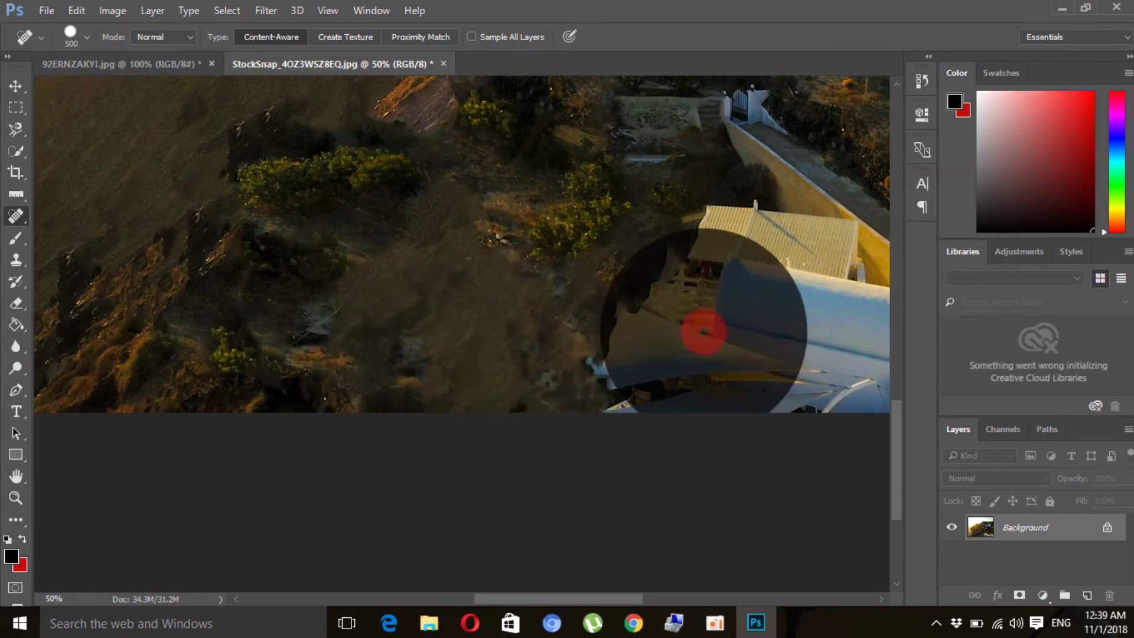
click(778, 332)
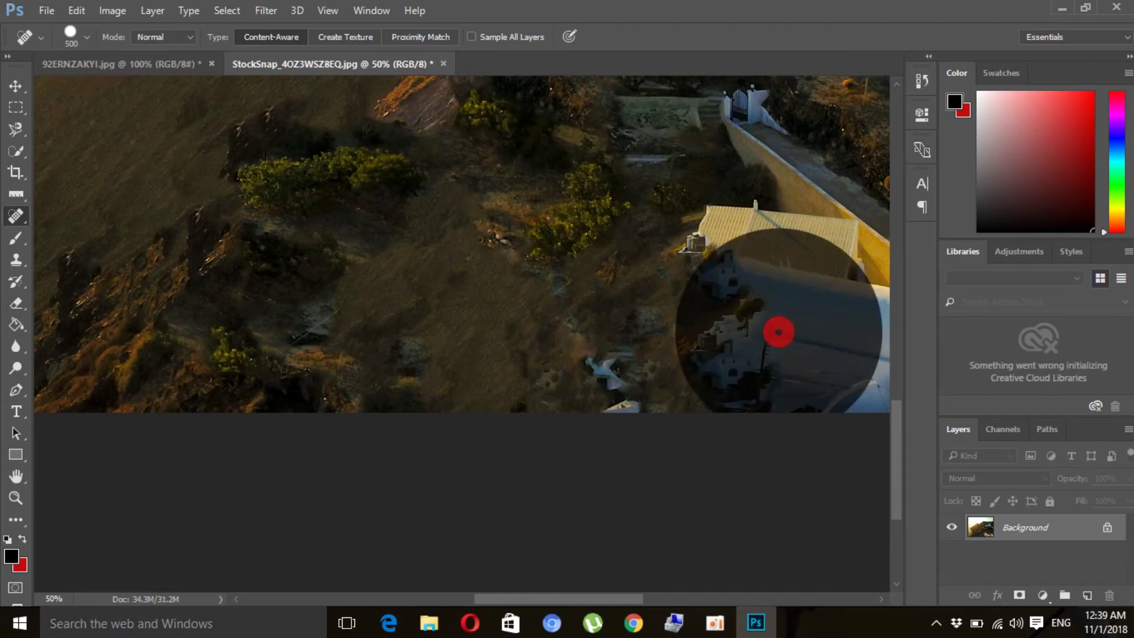
- Replace the wall, gate and lower-right white buildings with terrain, then switch to the Move tool
scroll(778, 332, up, 1)
click(771, 227)
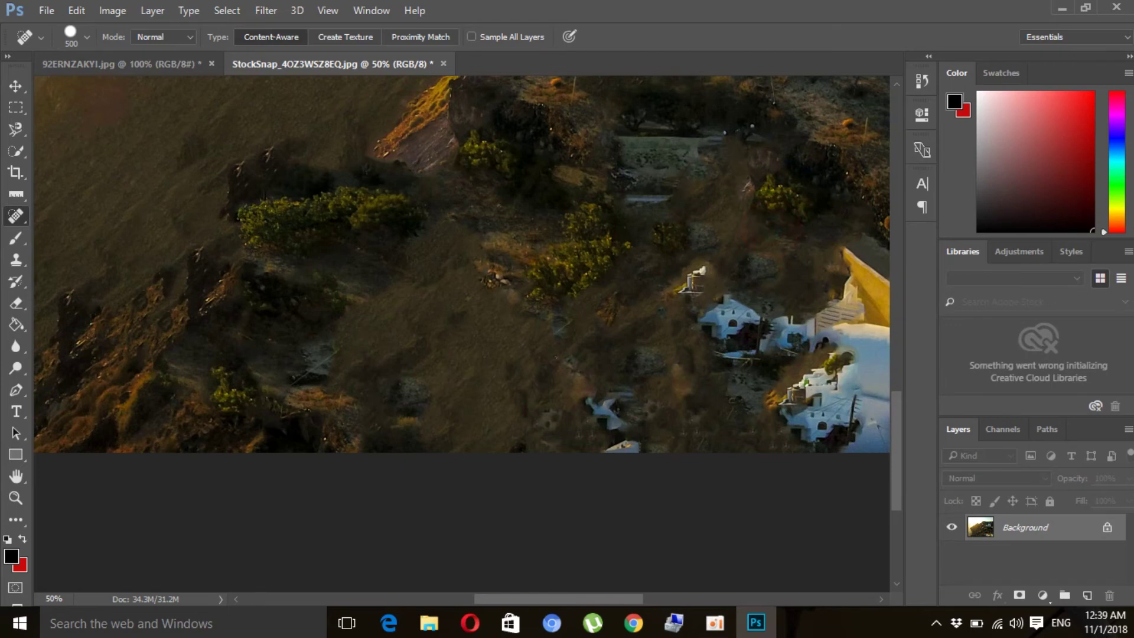
click(795, 356)
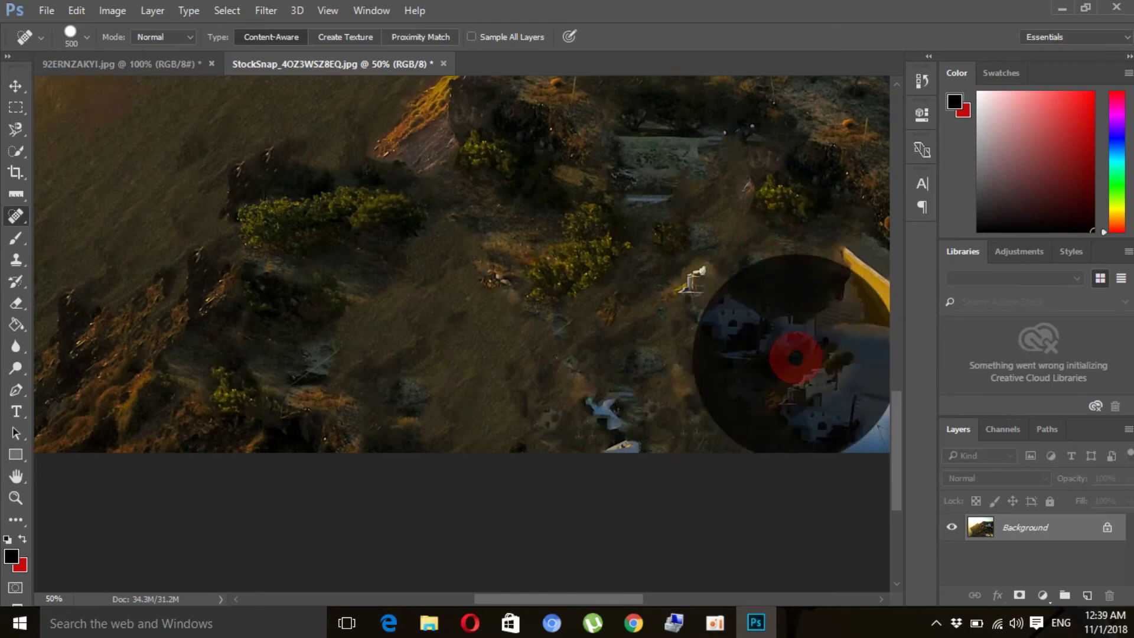
click(16, 86)
drag(556, 597, 665, 598)
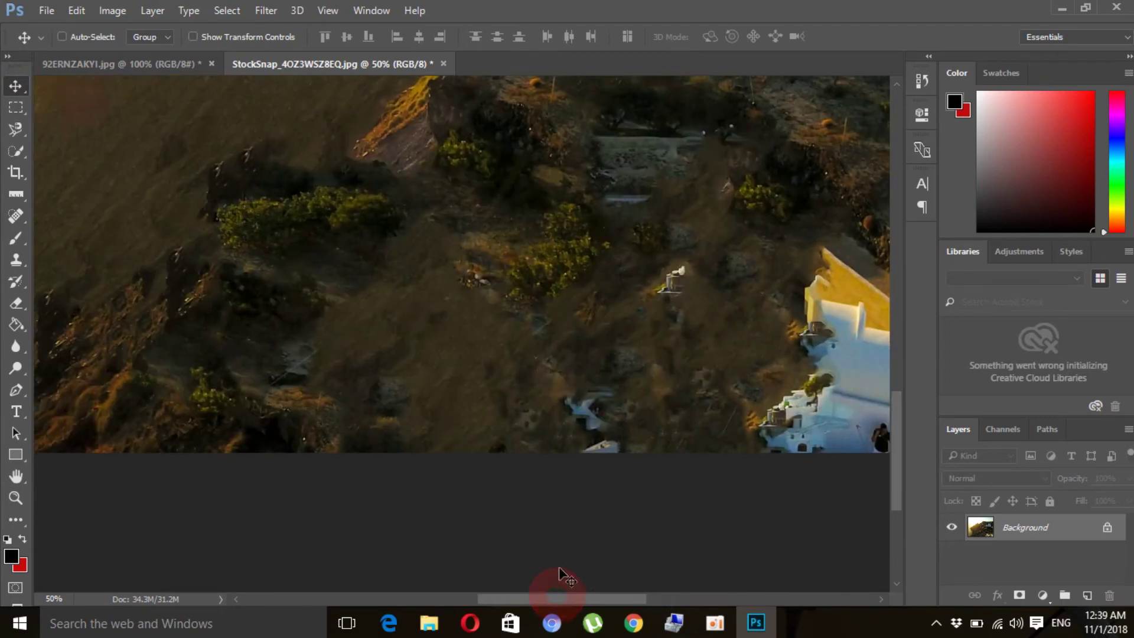
- Zoom out to 25% and reselect the Spot Healing Brush
drag(665, 597, 558, 498)
key(ctrl+minus)
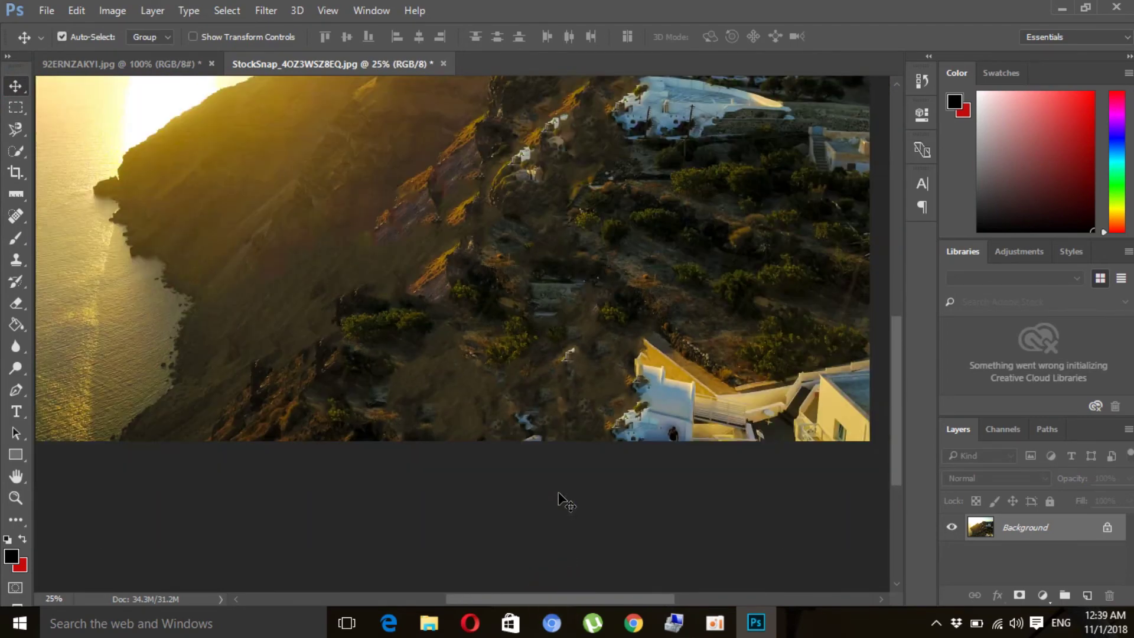
scroll(566, 500, up, 2)
scroll(565, 500, up, 2)
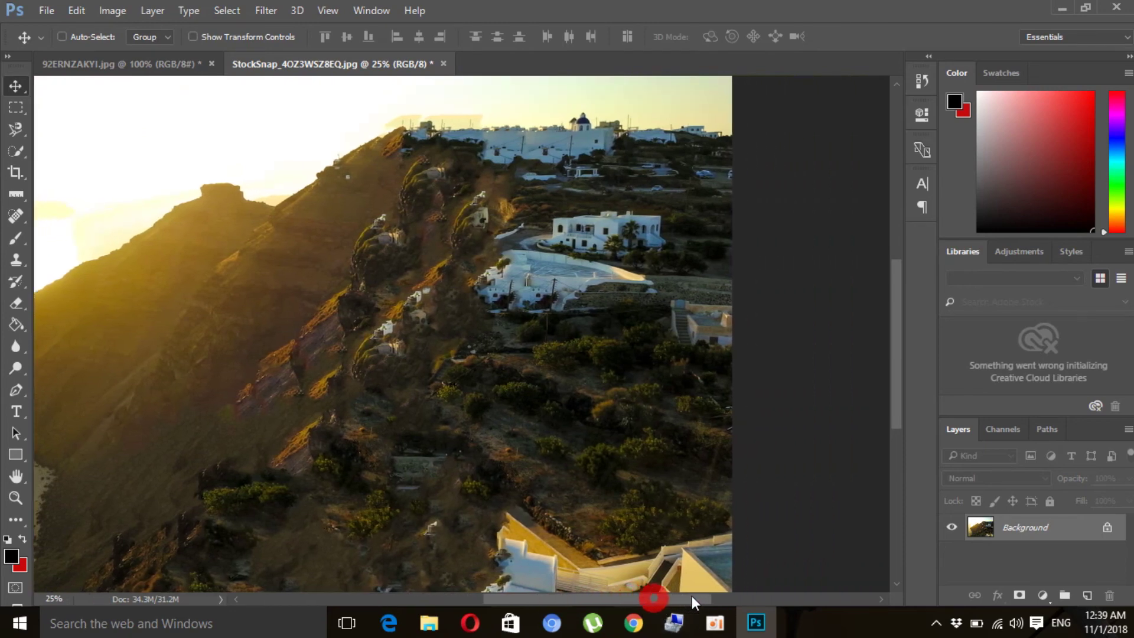
drag(653, 598, 714, 597)
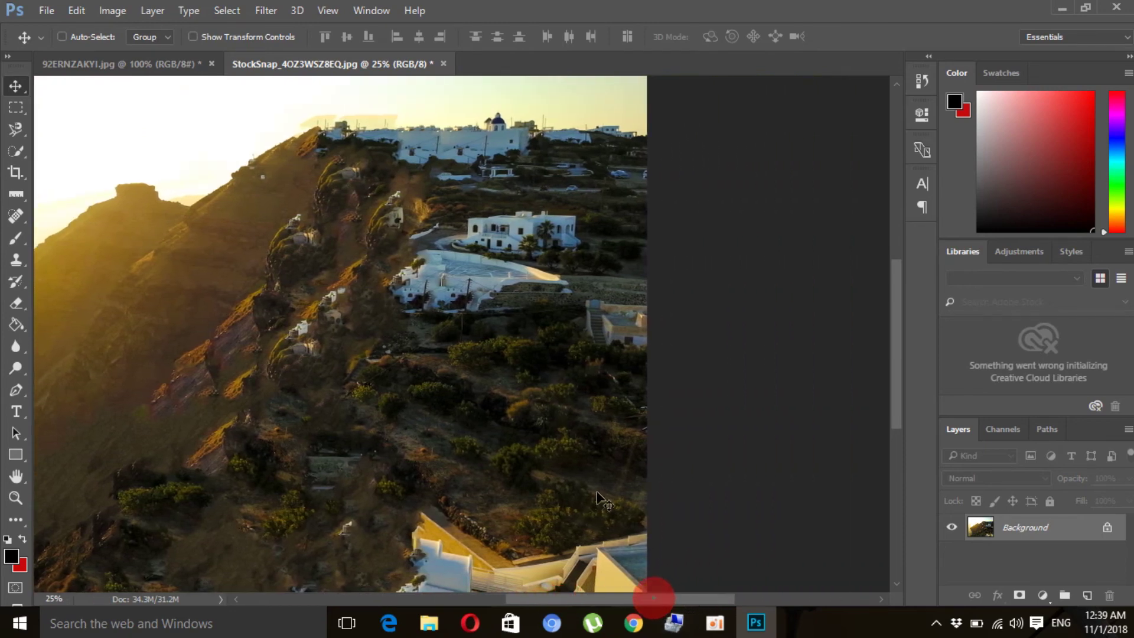
scroll(120, 283, down, 5)
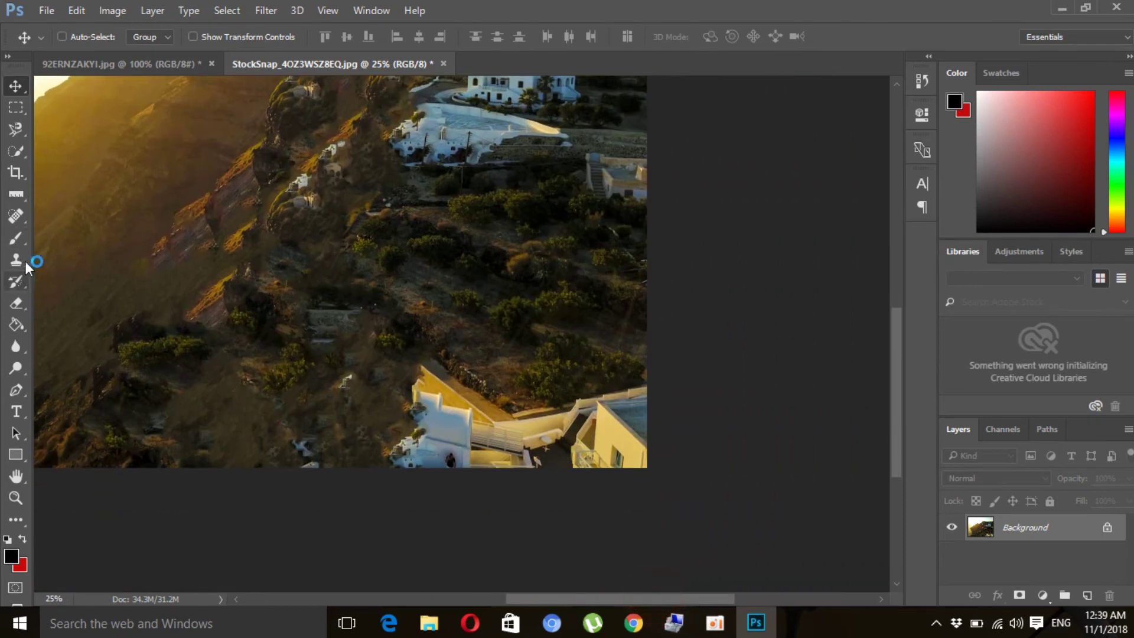
click(18, 217)
click(89, 216)
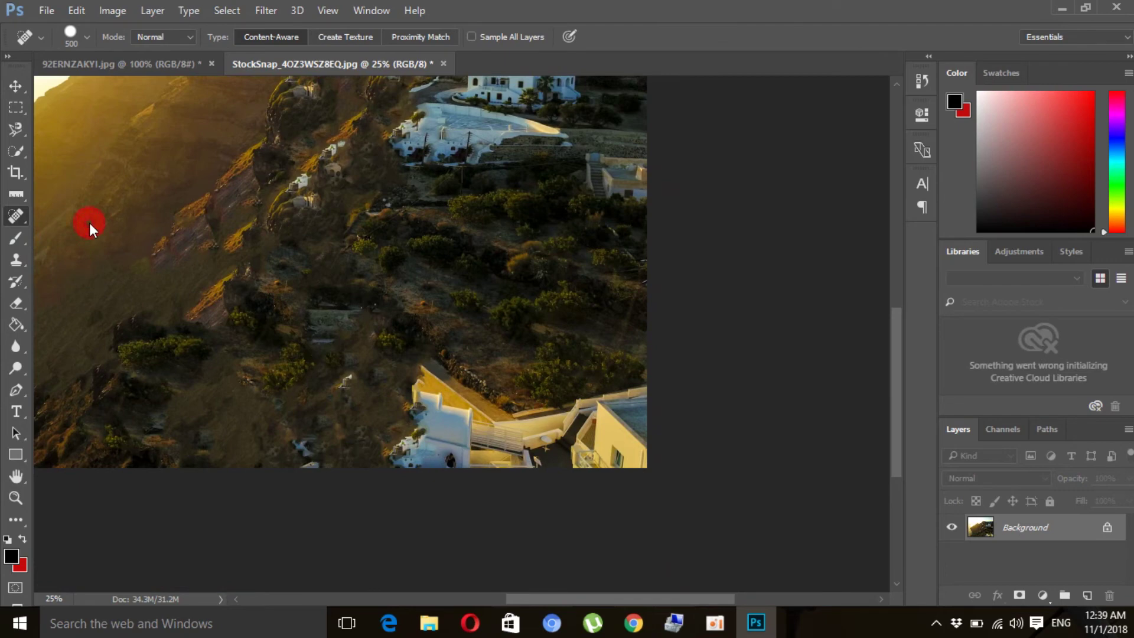
- Heal away the central and right-hand white buildings on the slope
click(444, 405)
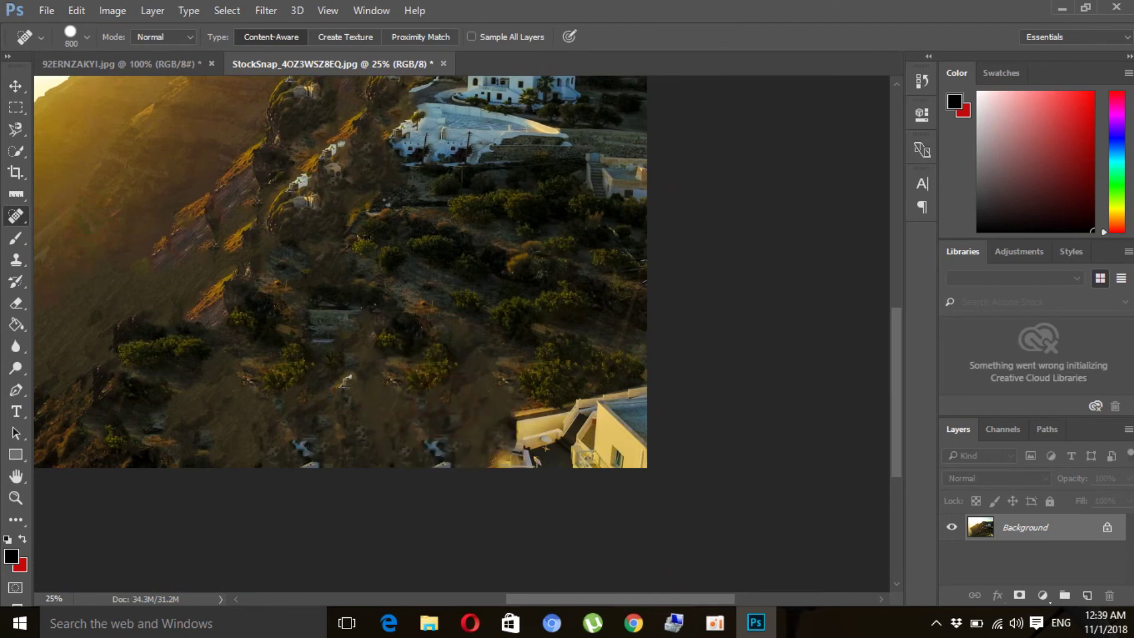
click(584, 429)
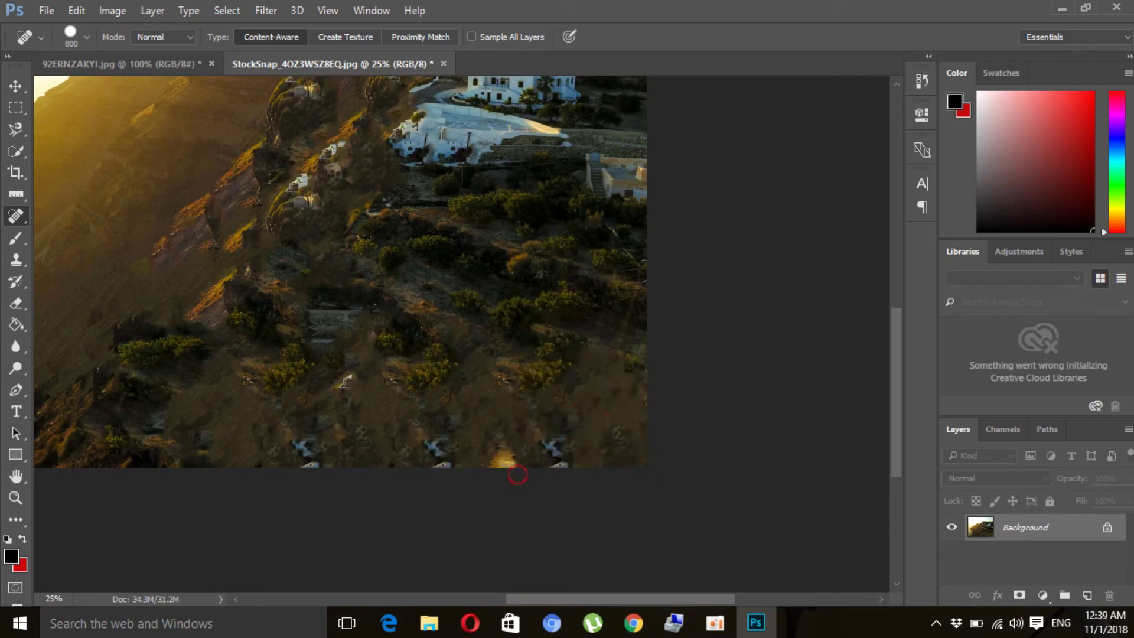
click(518, 469)
scroll(517, 472, up, 3)
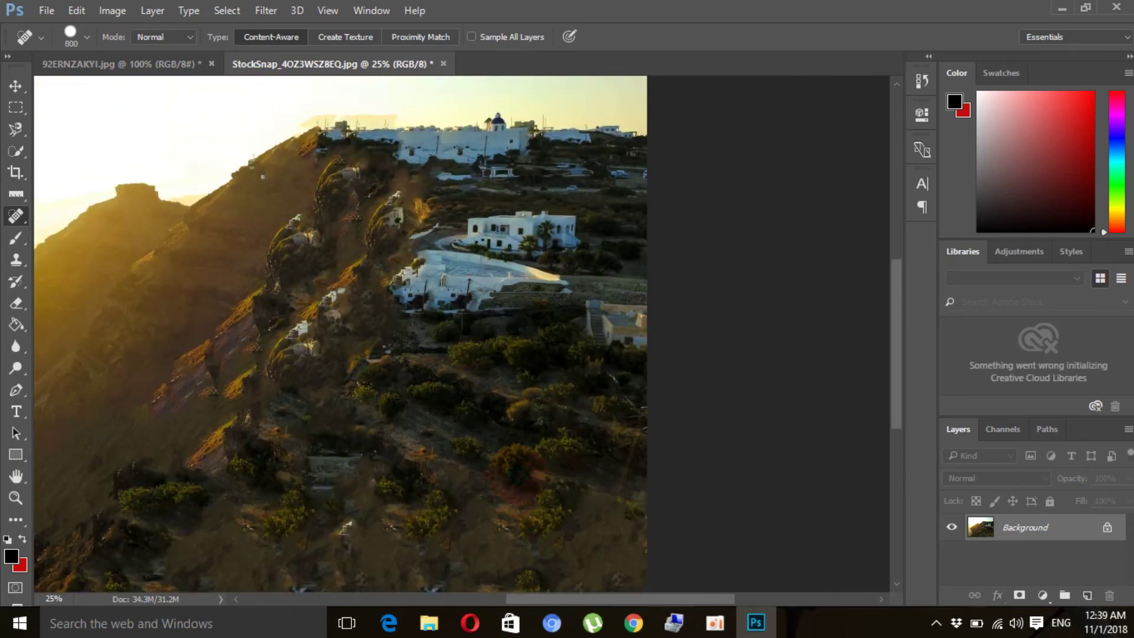
click(601, 343)
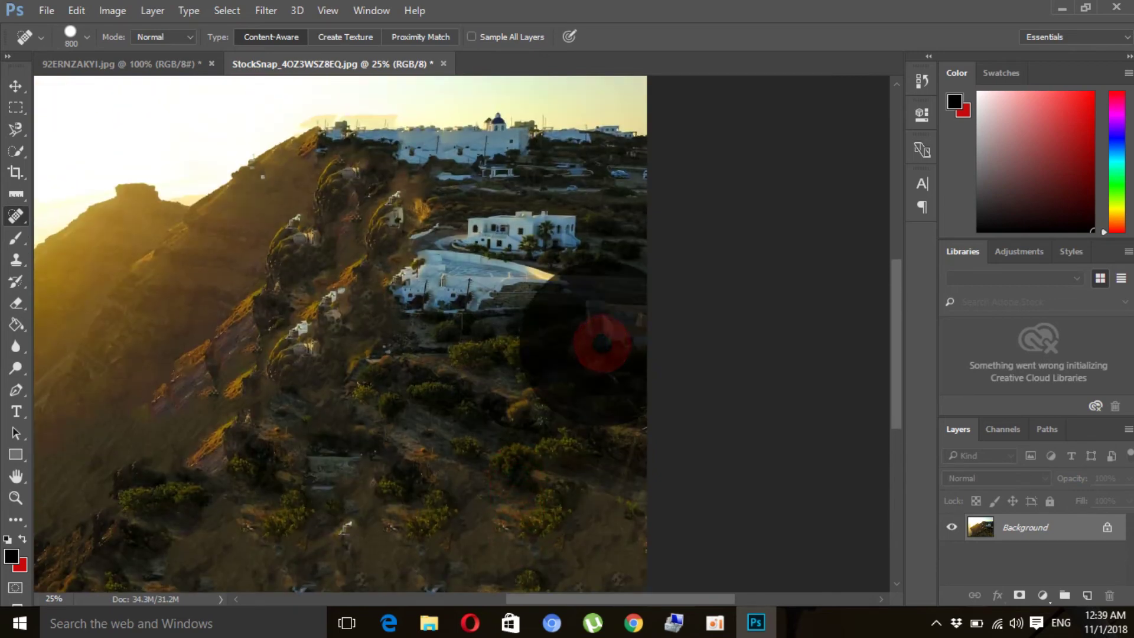
click(509, 269)
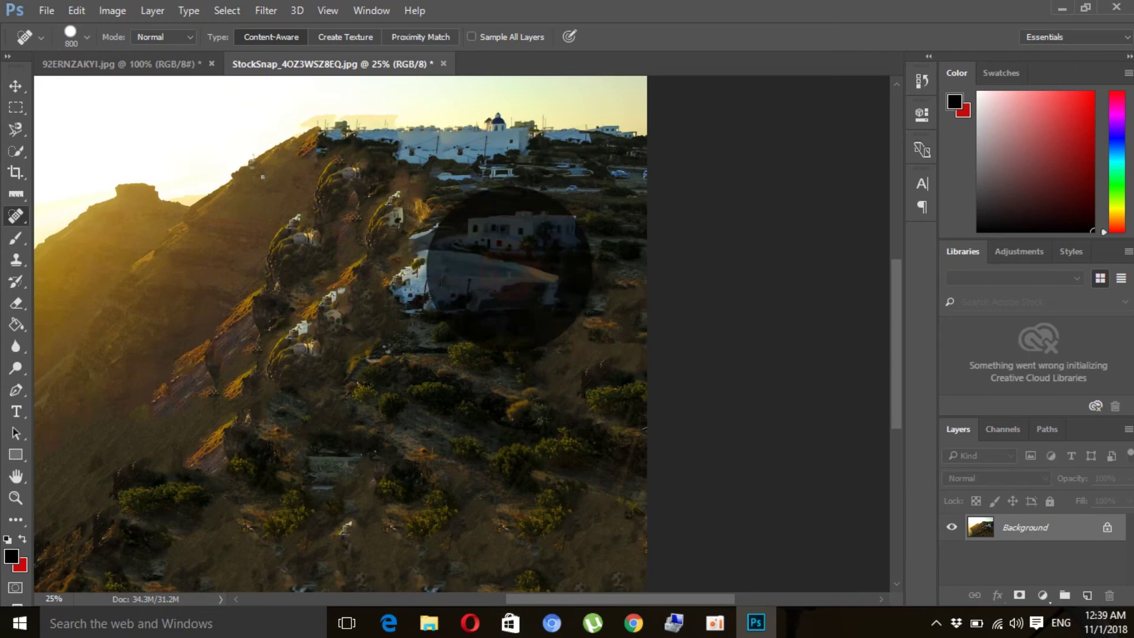
scroll(509, 269, up, 2)
click(429, 310)
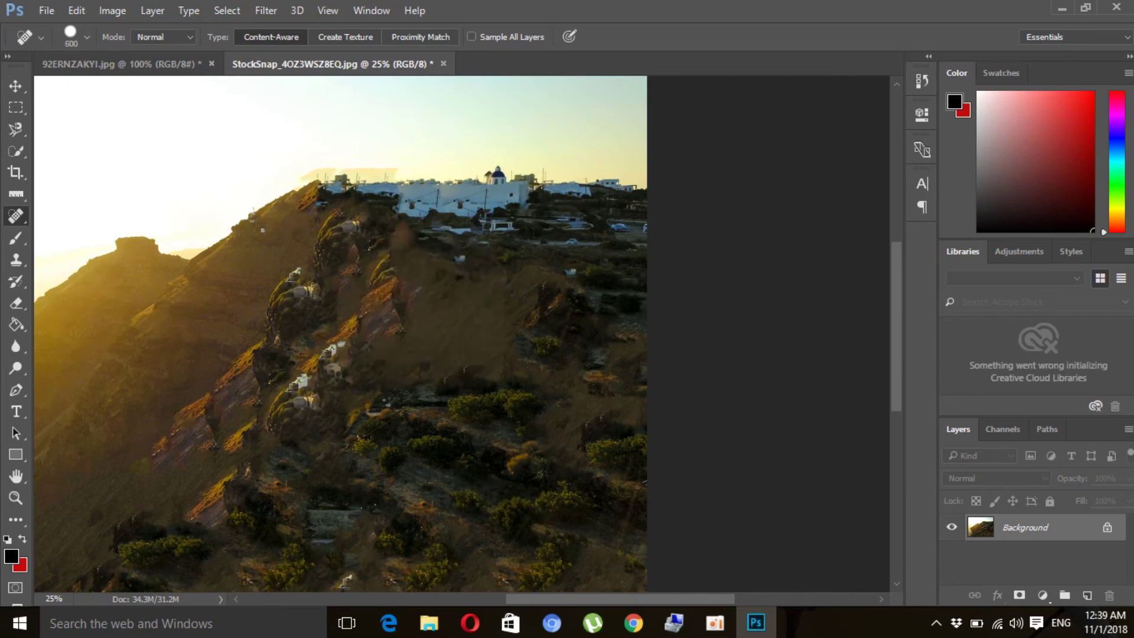
- Erase the domed church and the remaining houses along the ridge
click(586, 200)
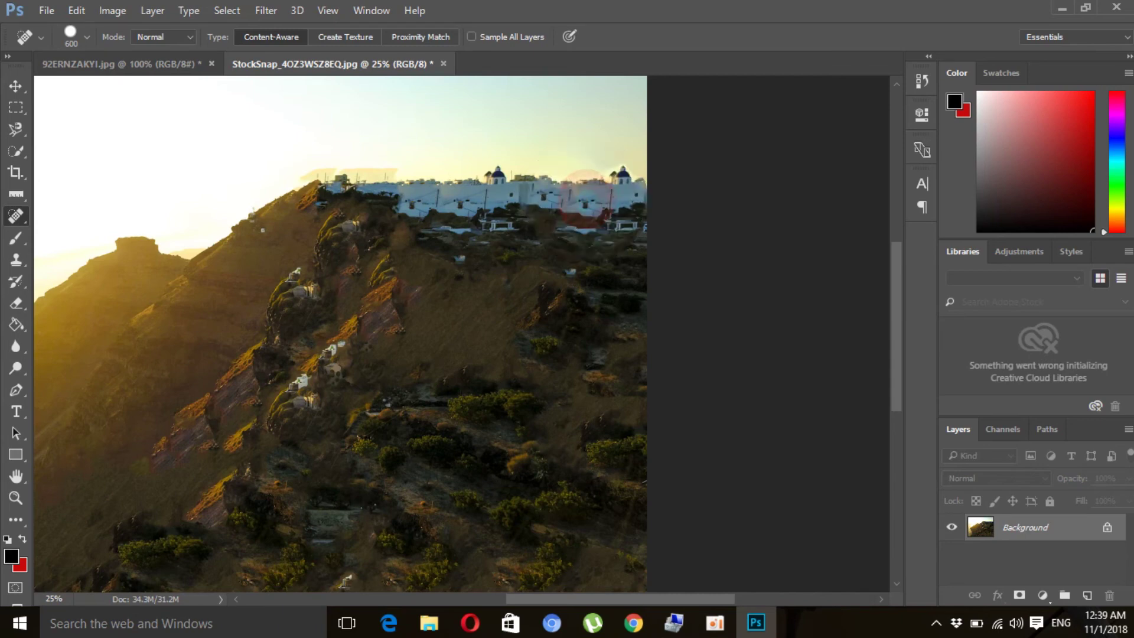
click(606, 199)
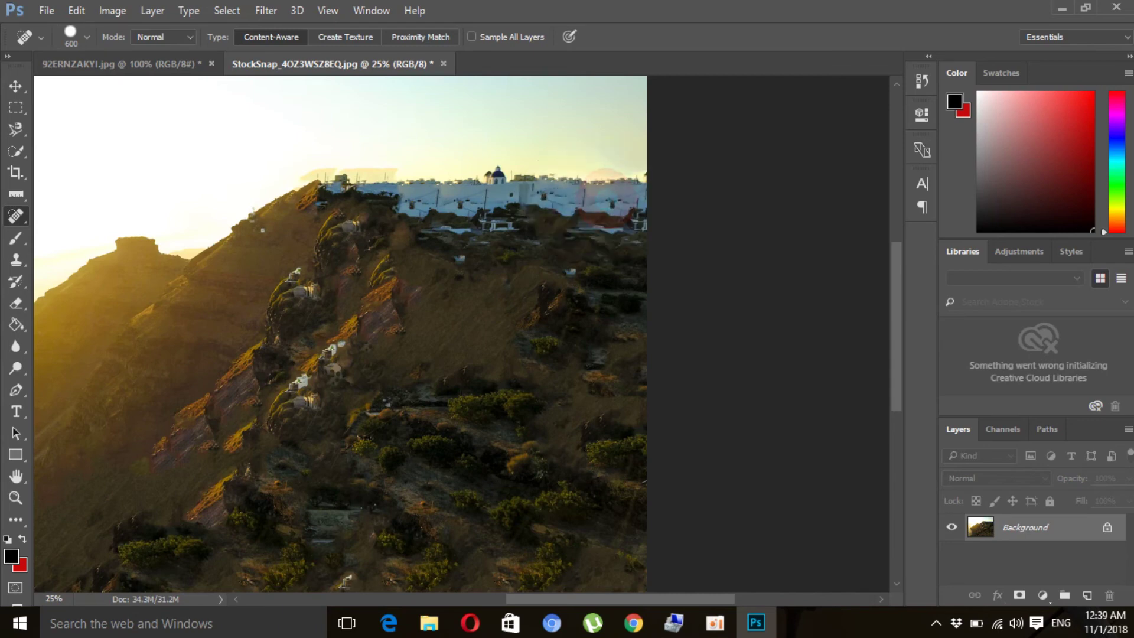
click(498, 195)
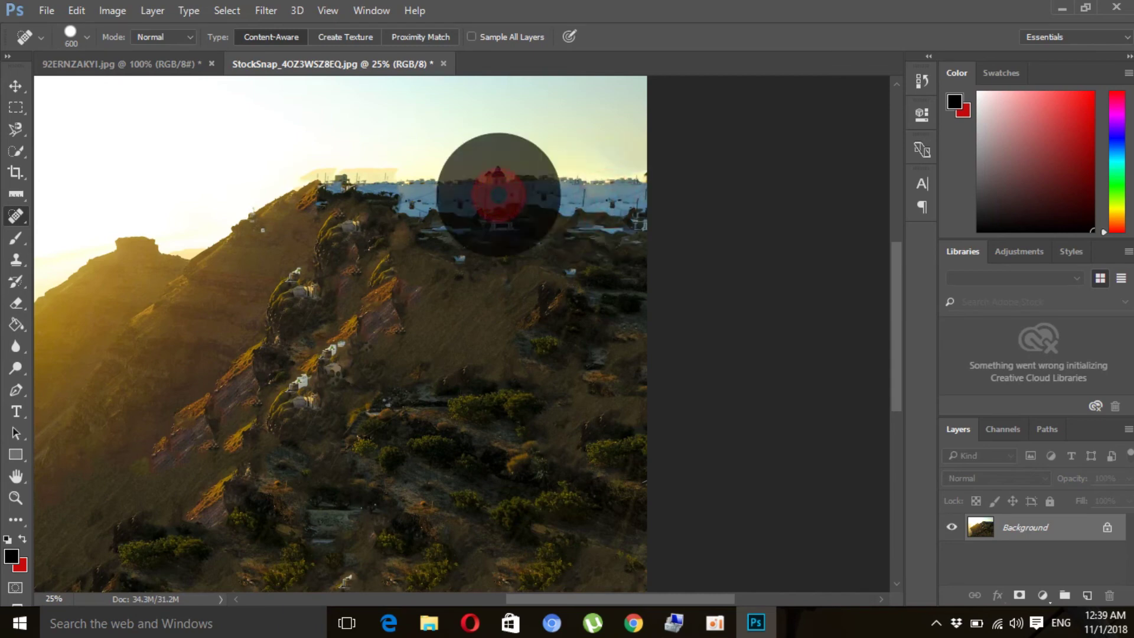
click(412, 208)
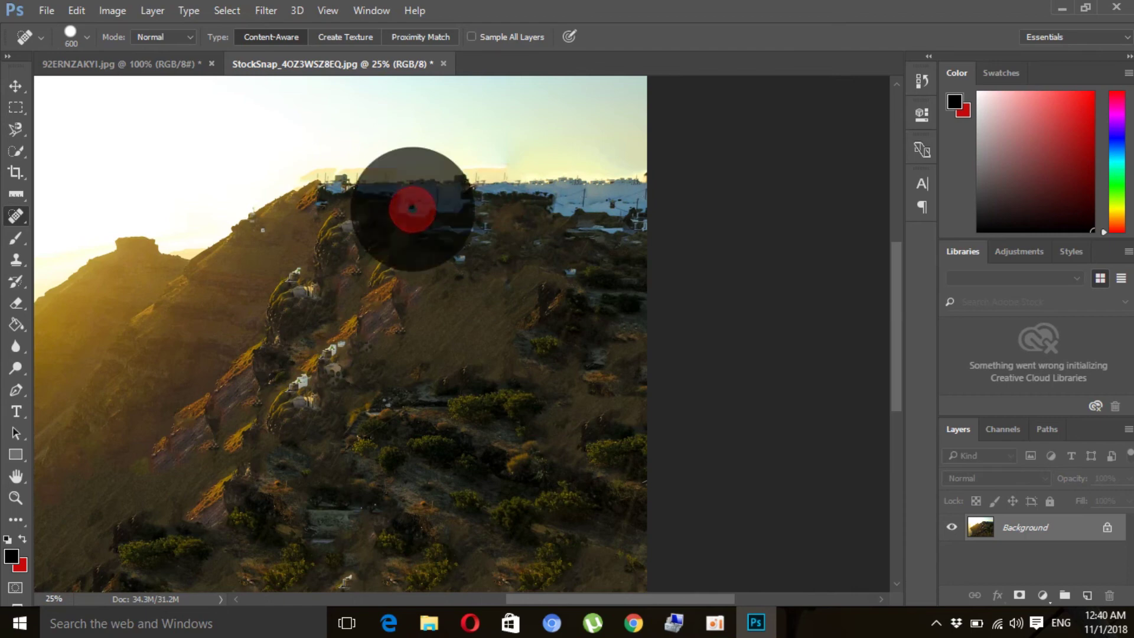
click(360, 203)
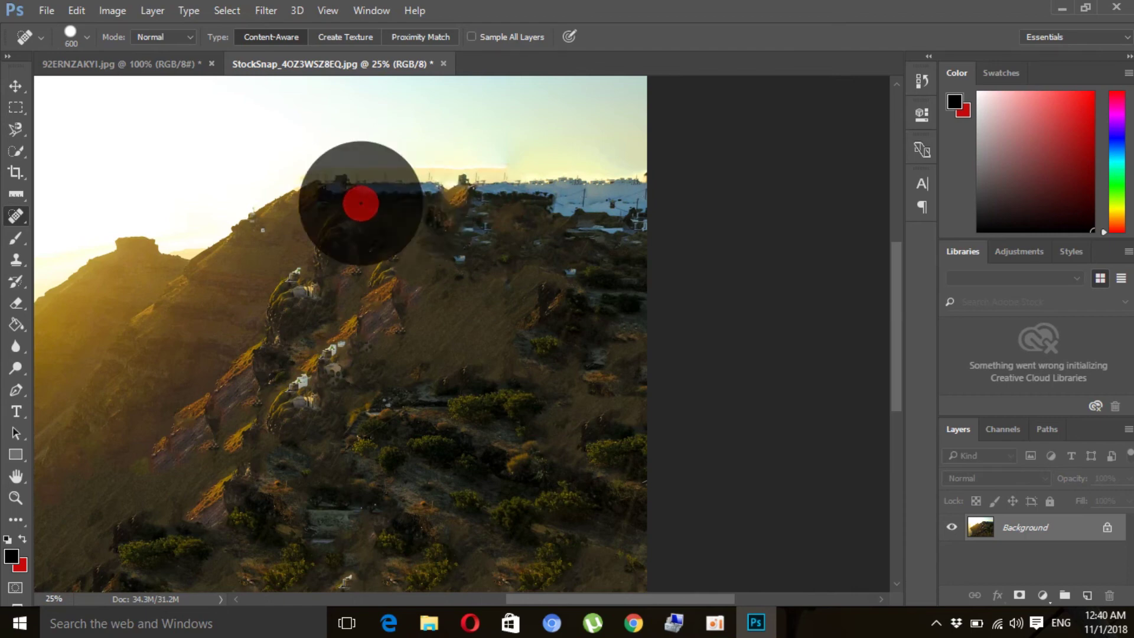
scroll(361, 203, down, 3)
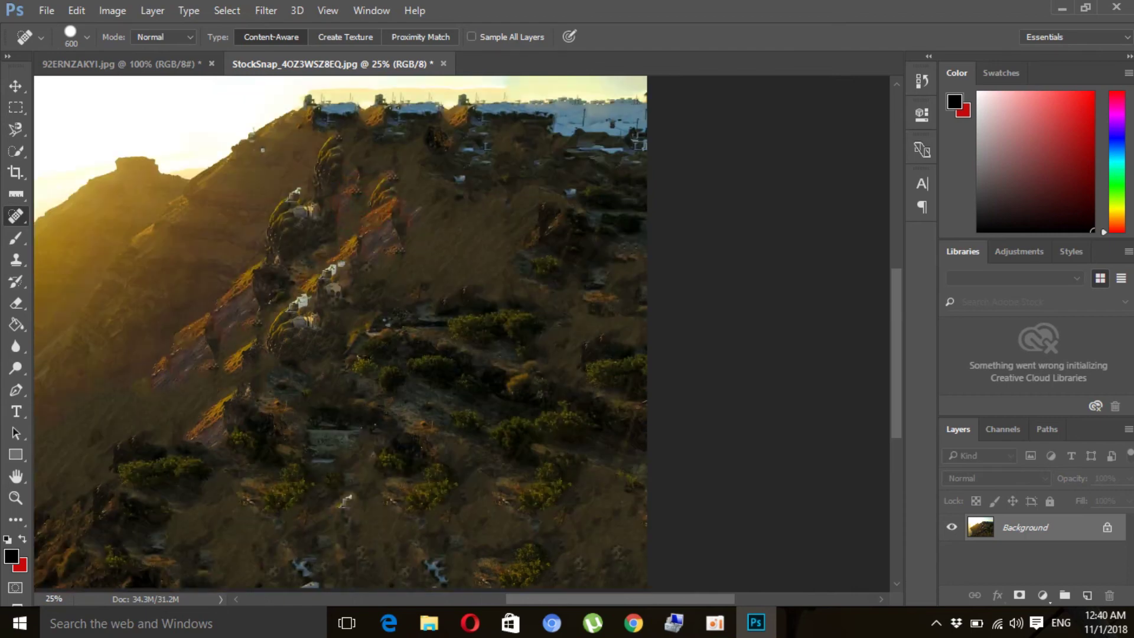
- Review the healed cliff photo, return to the 92ERNZAKYI.jpg tab and minimize Photoshop
click(15, 87)
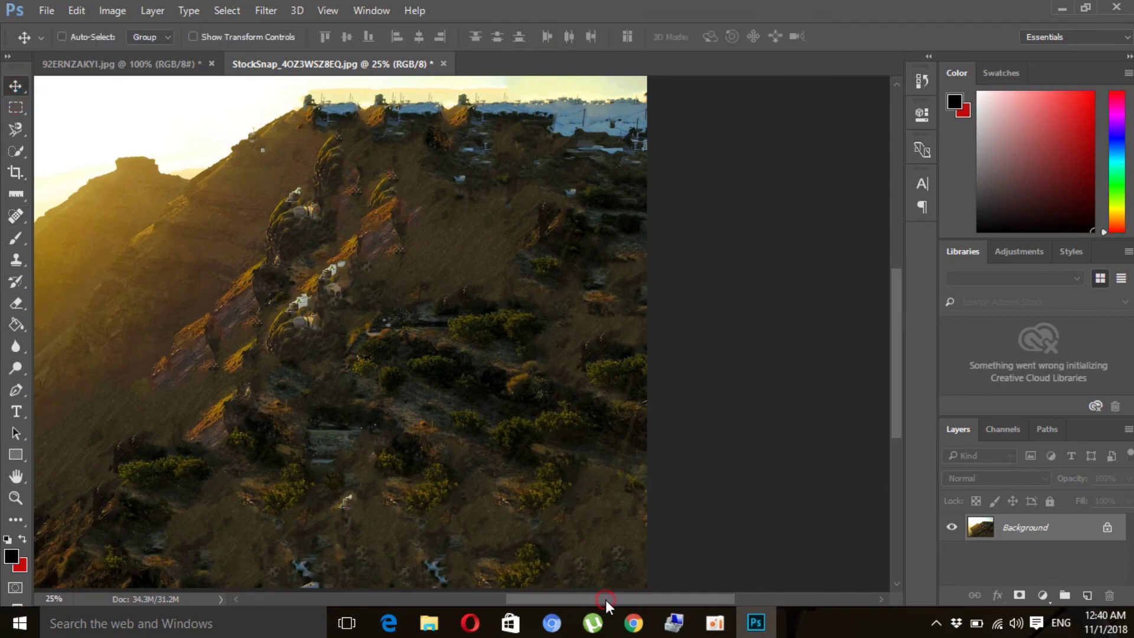
drag(605, 600, 547, 596)
scroll(547, 571, down, 2)
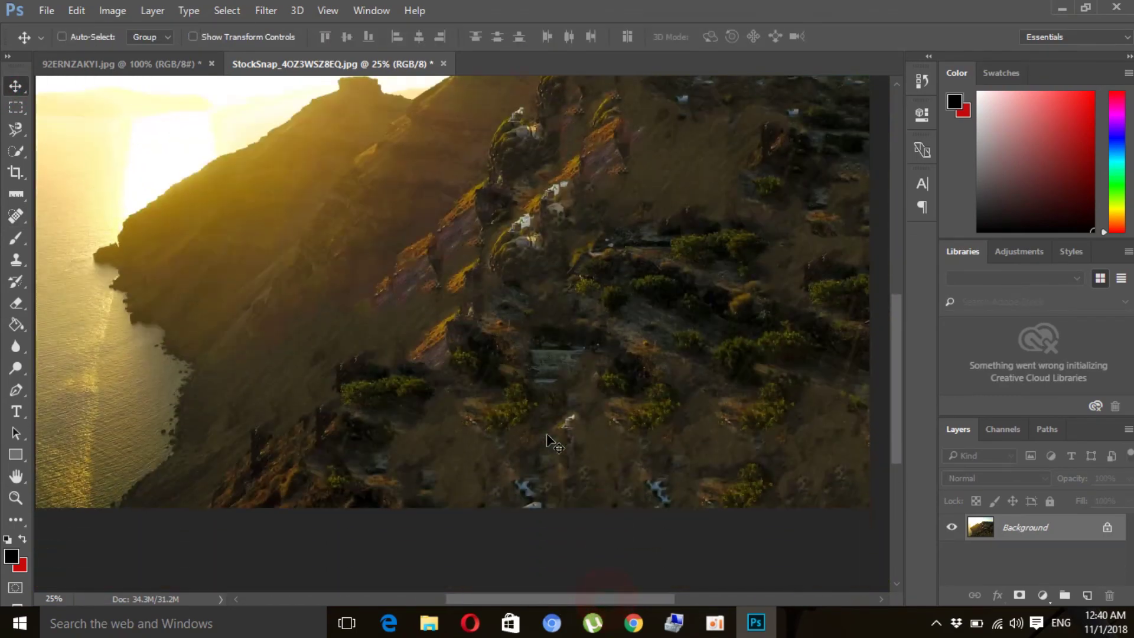
scroll(547, 435, up, 1)
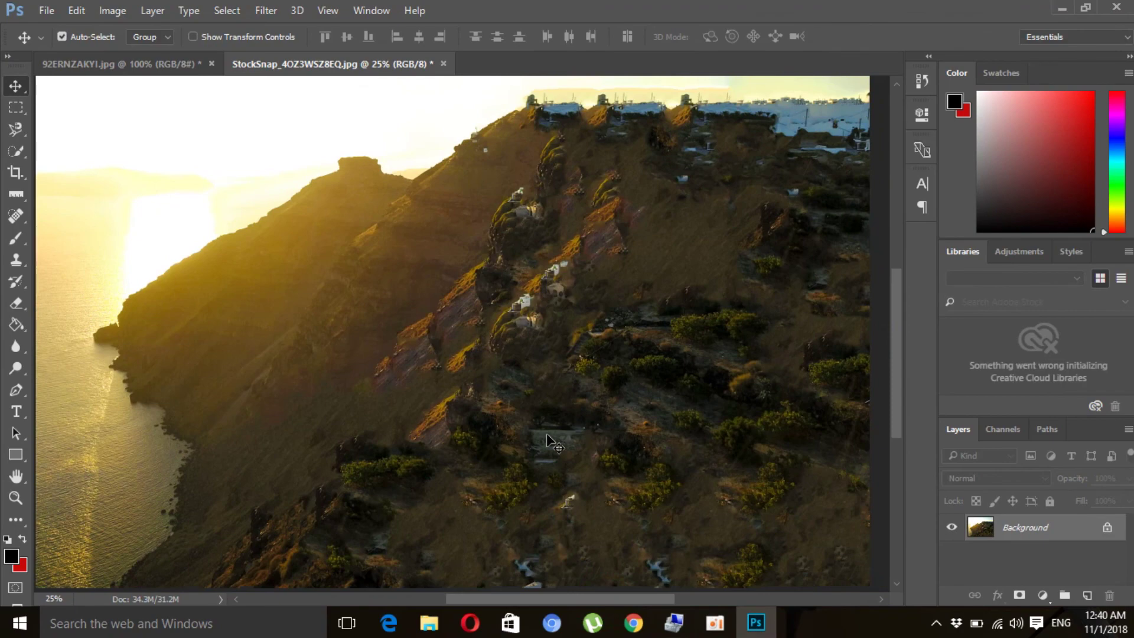
scroll(547, 433, down, 1)
scroll(546, 437, up, 1)
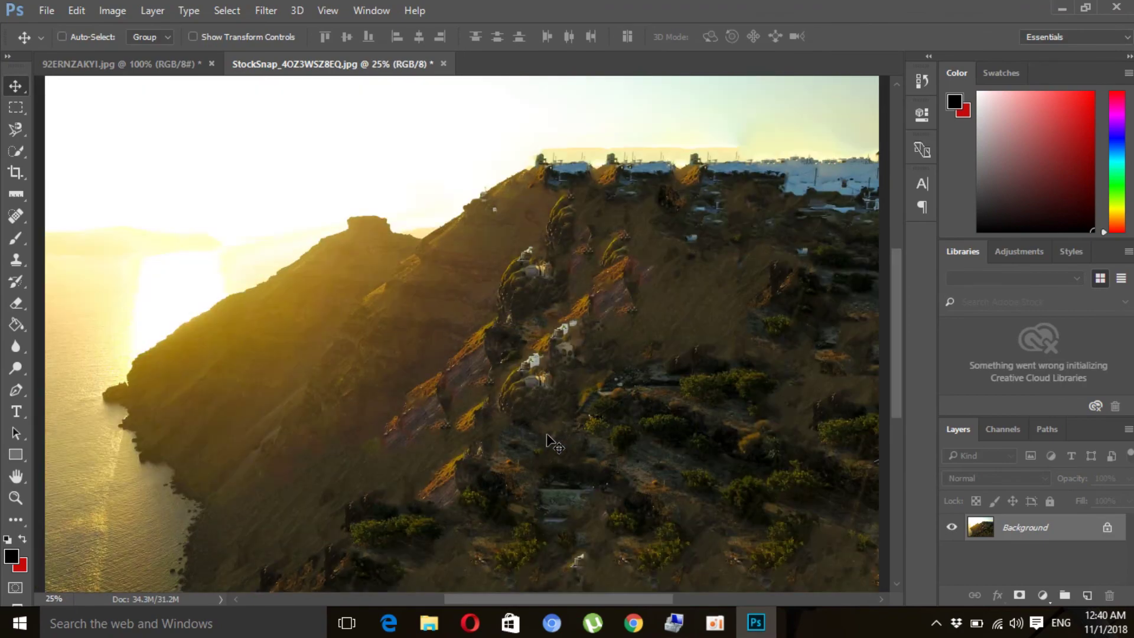
click(95, 65)
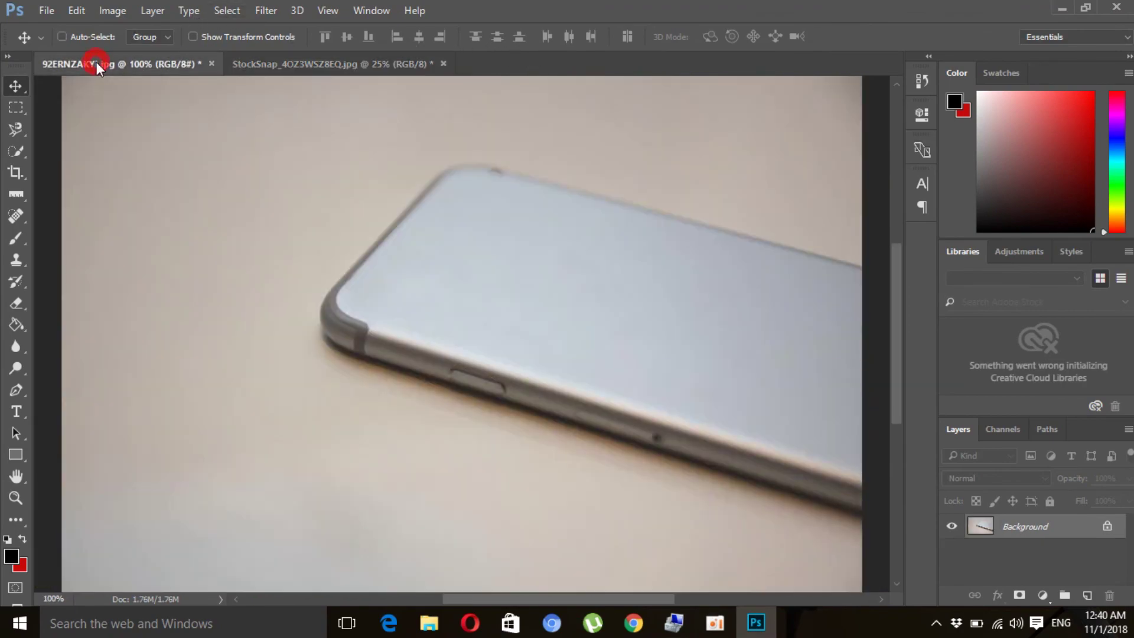
click(1060, 8)
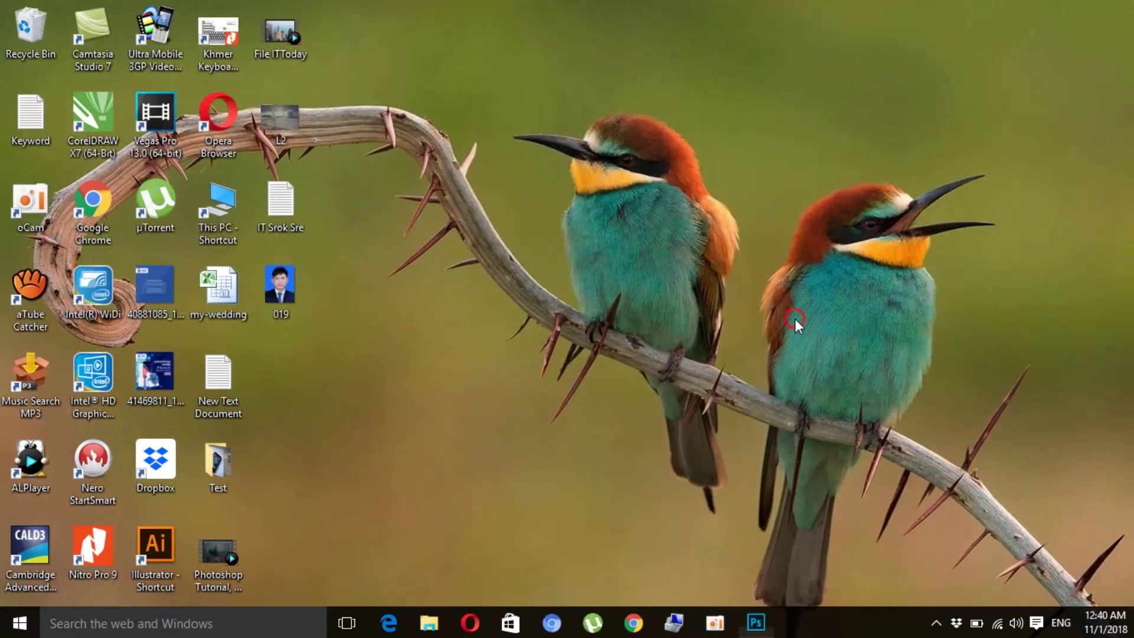